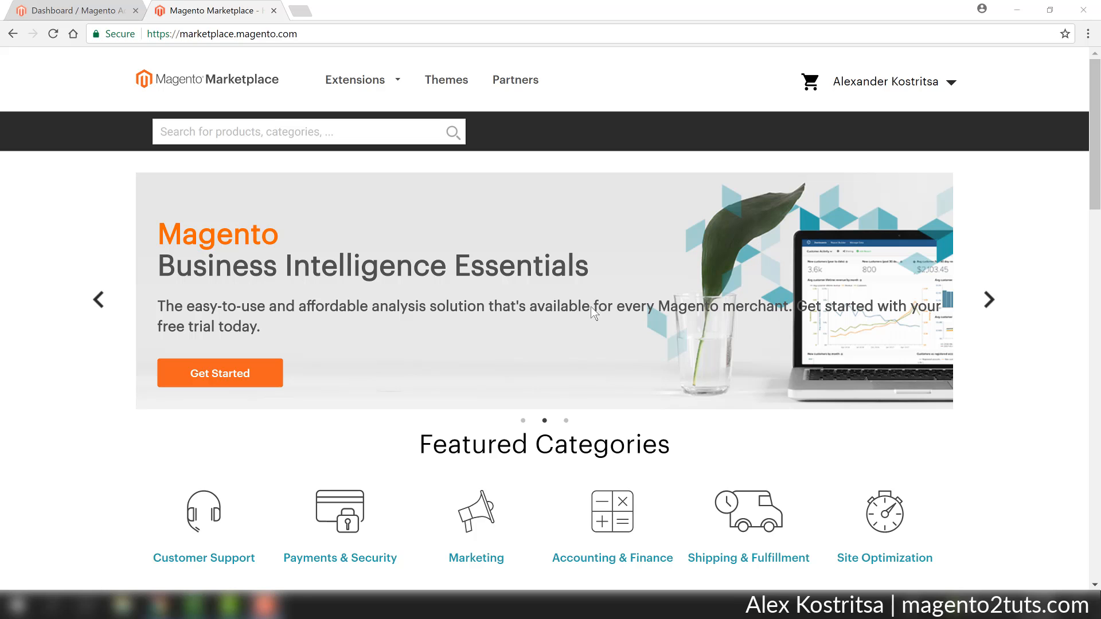
- Search Magento Marketplace for "product question"
{"action": "left_click", "coordinate": [339, 133]}
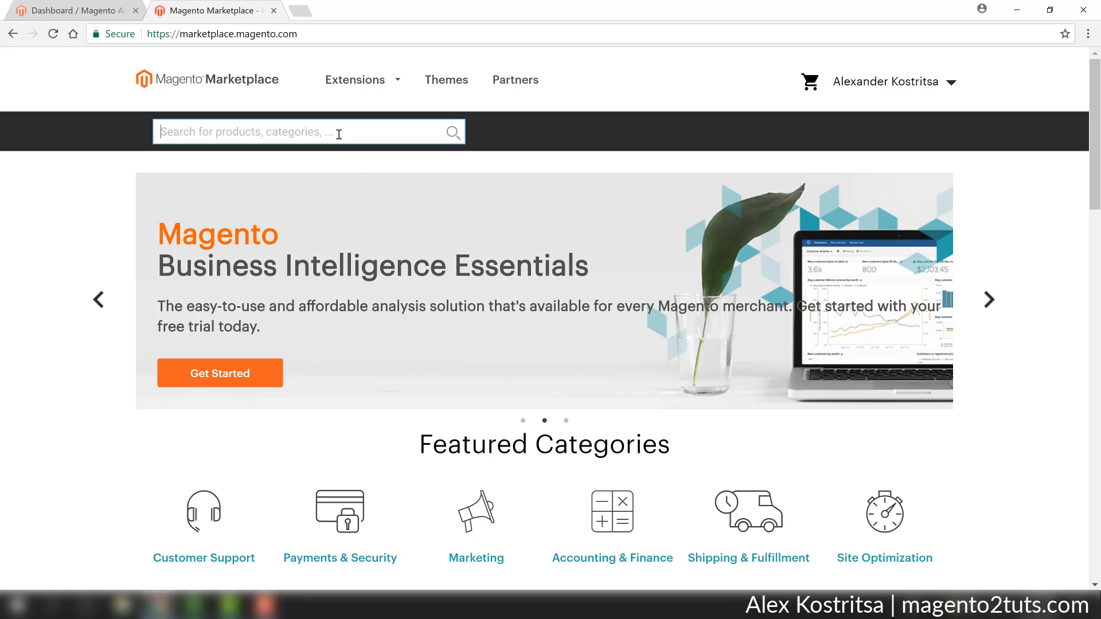
{"action": "type", "text": "pro"}
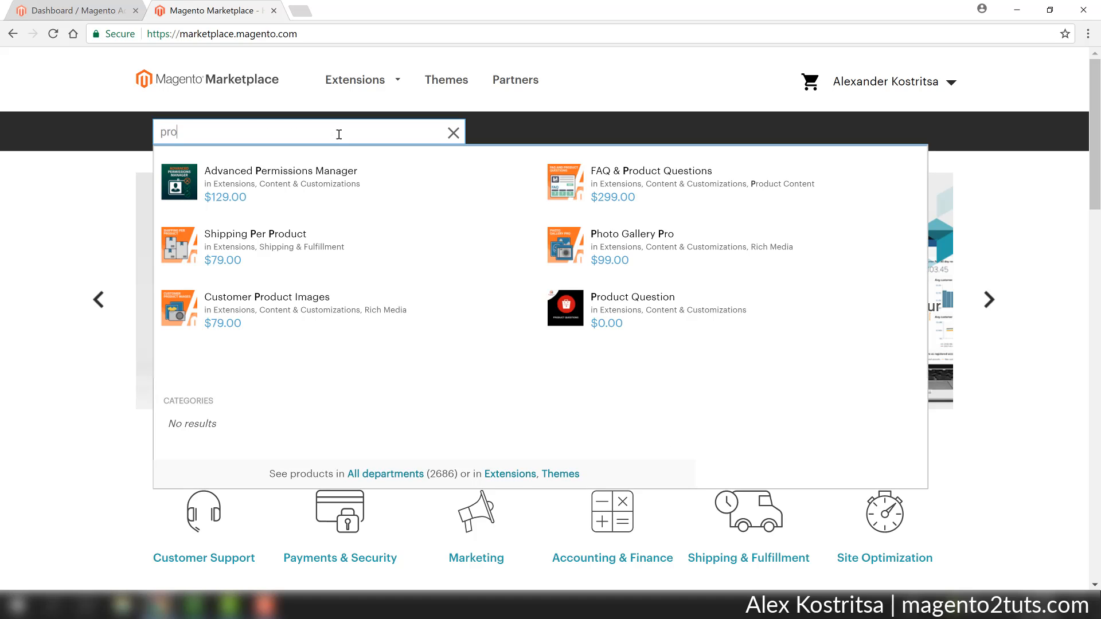
{"action": "type", "text": "duct q"}
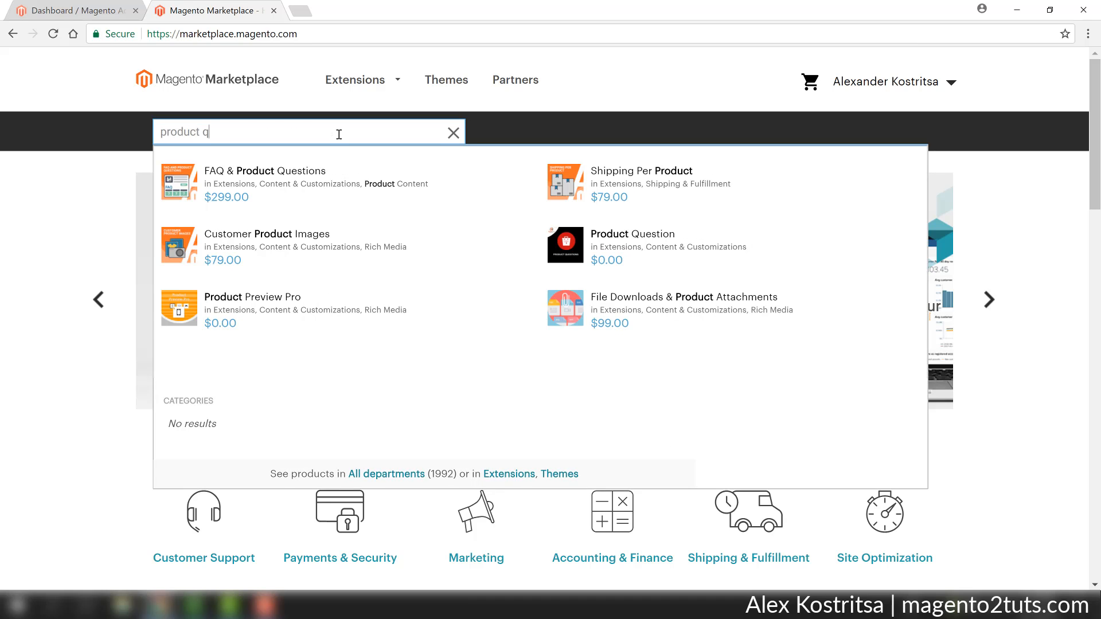
{"action": "type", "text": "uestion"}
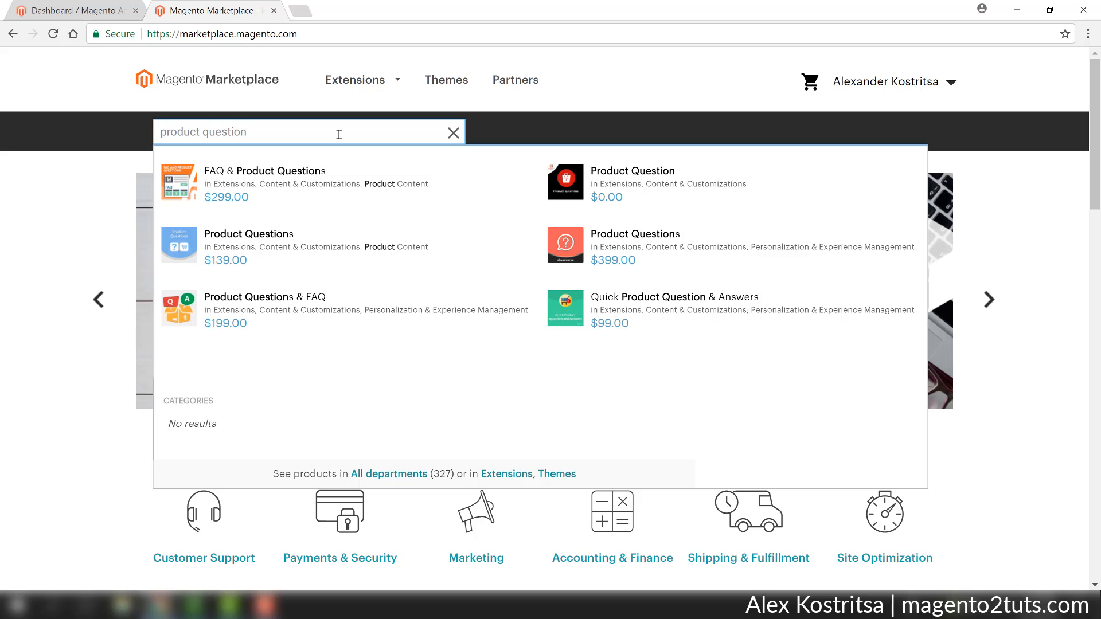
{"action": "key", "text": "Return"}
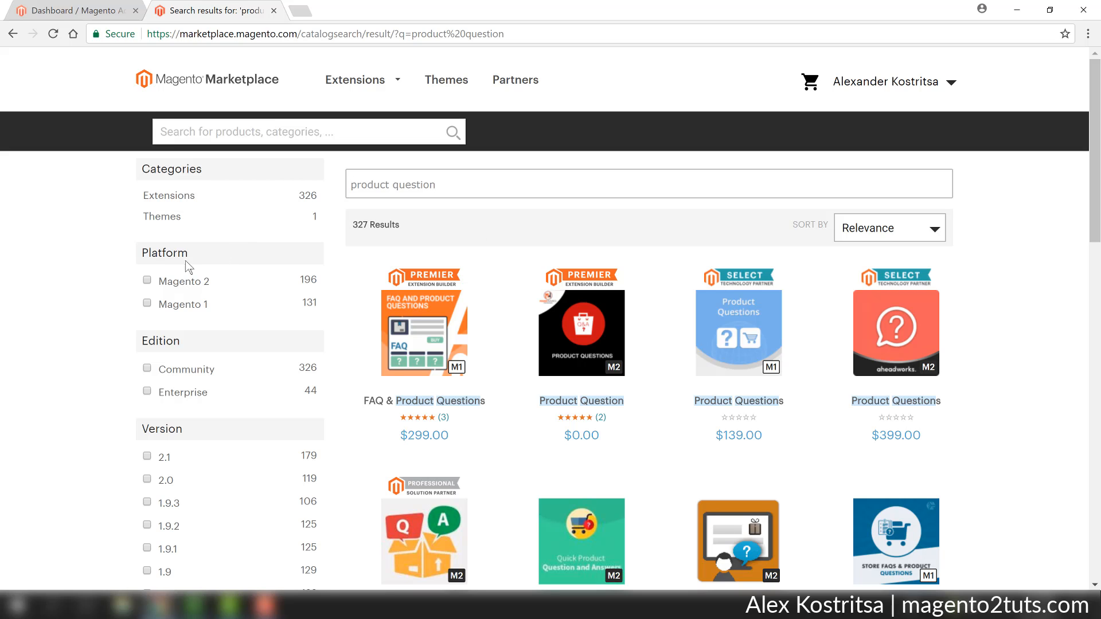
- Filter the search results to the Magento 2 platform and version 2.2
{"action": "left_click", "coordinate": [147, 281]}
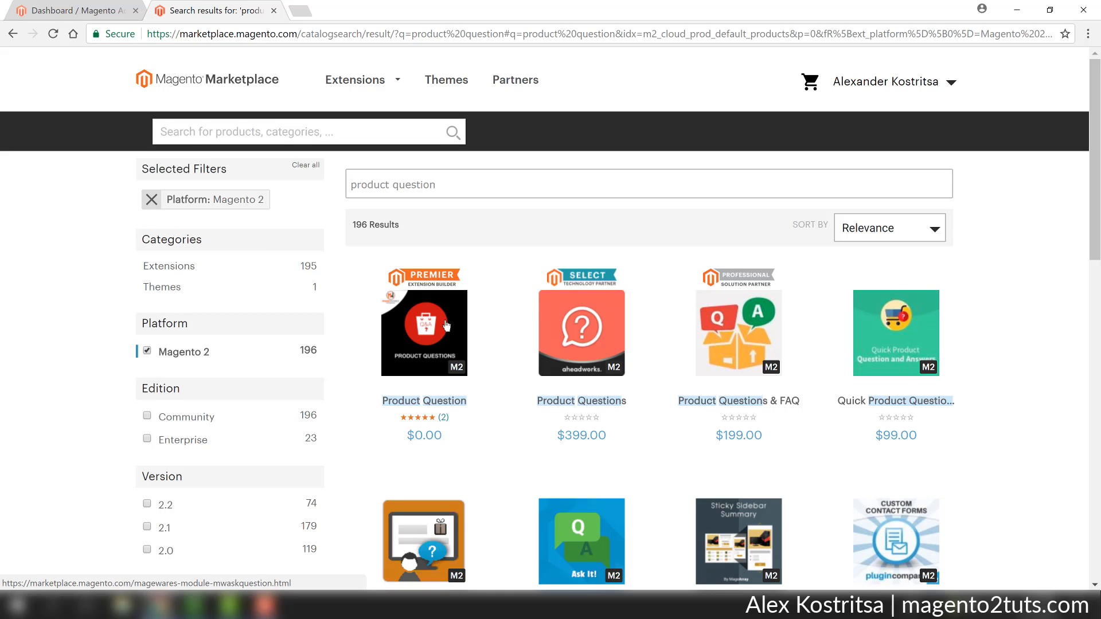
{"action": "scroll", "coordinate": [447, 326], "scroll_direction": "down", "scroll_amount": 1}
{"action": "scroll", "coordinate": [436, 324], "scroll_direction": "down", "scroll_amount": 1}
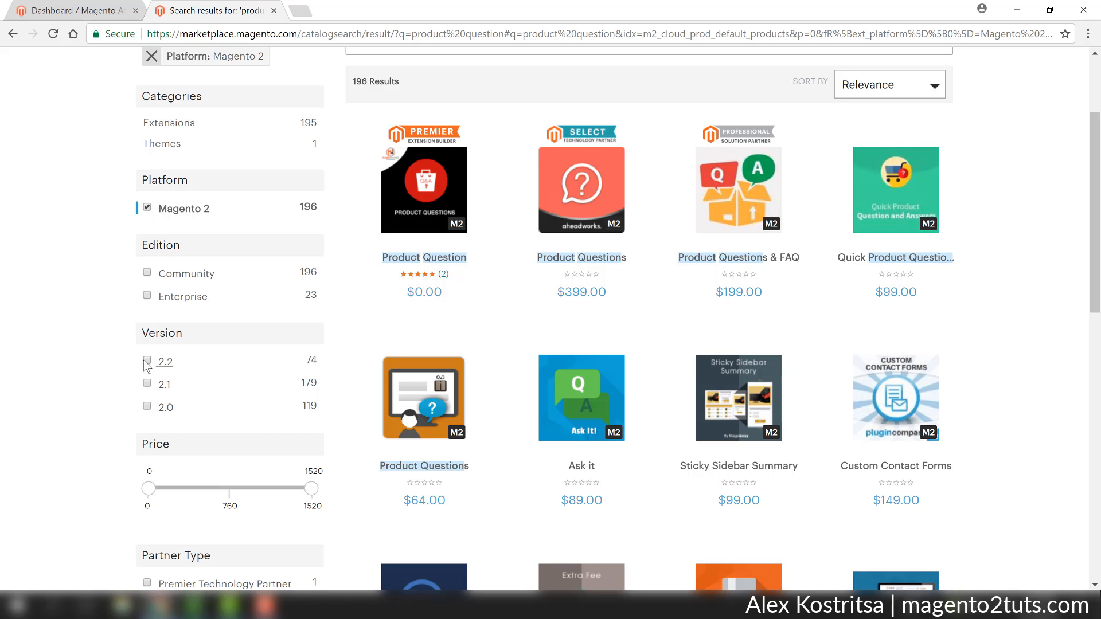
{"action": "left_click", "coordinate": [146, 362]}
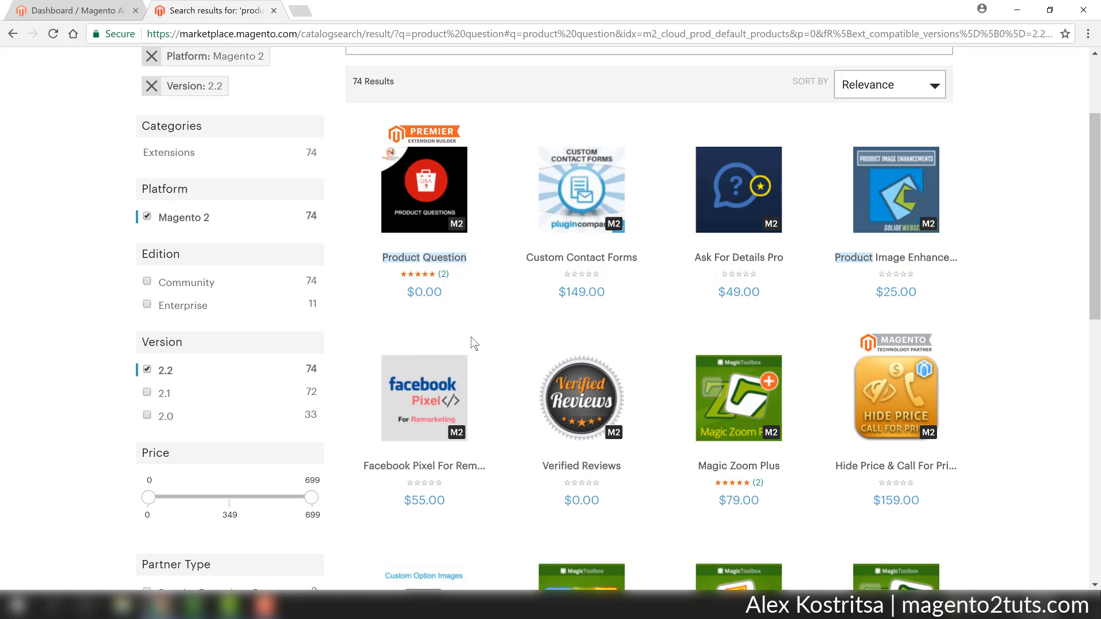
- Open the free Product Question extension's page and view its screenshot of the question form's validation errors
{"action": "left_click", "coordinate": [431, 262]}
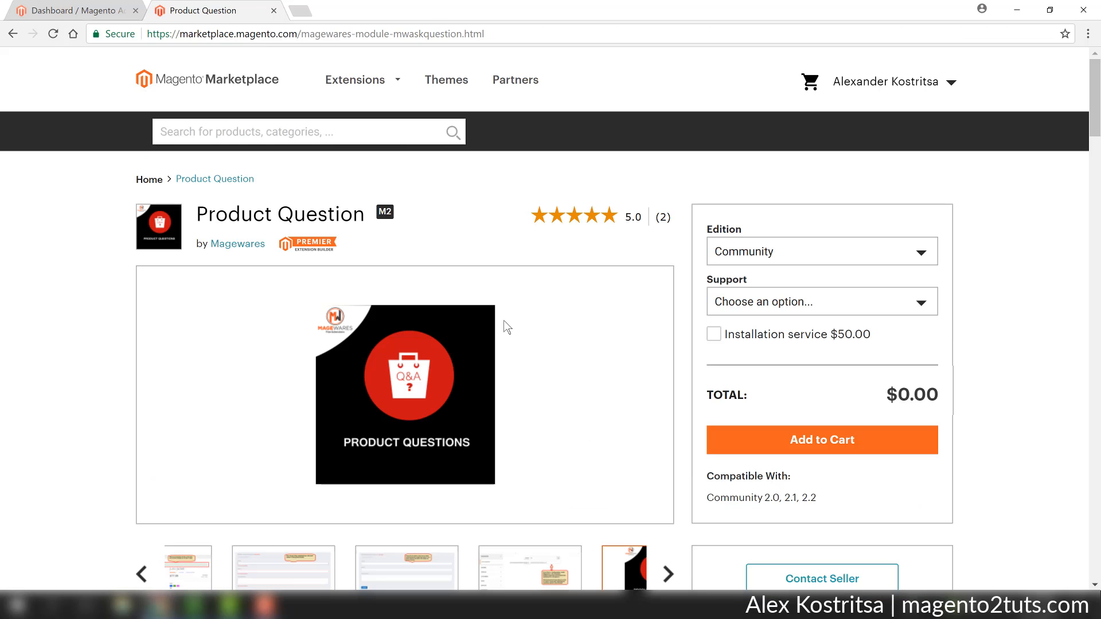
{"action": "scroll", "coordinate": [566, 336], "scroll_direction": "down", "scroll_amount": 1}
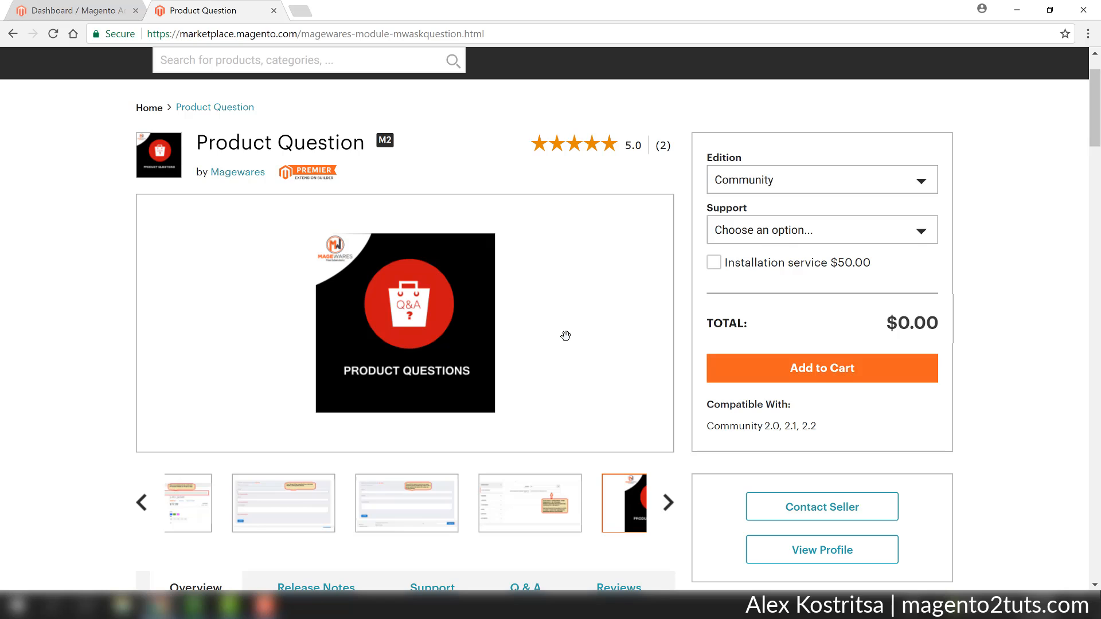
{"action": "scroll", "coordinate": [565, 336], "scroll_direction": "down", "scroll_amount": 1}
{"action": "left_click", "coordinate": [303, 432]}
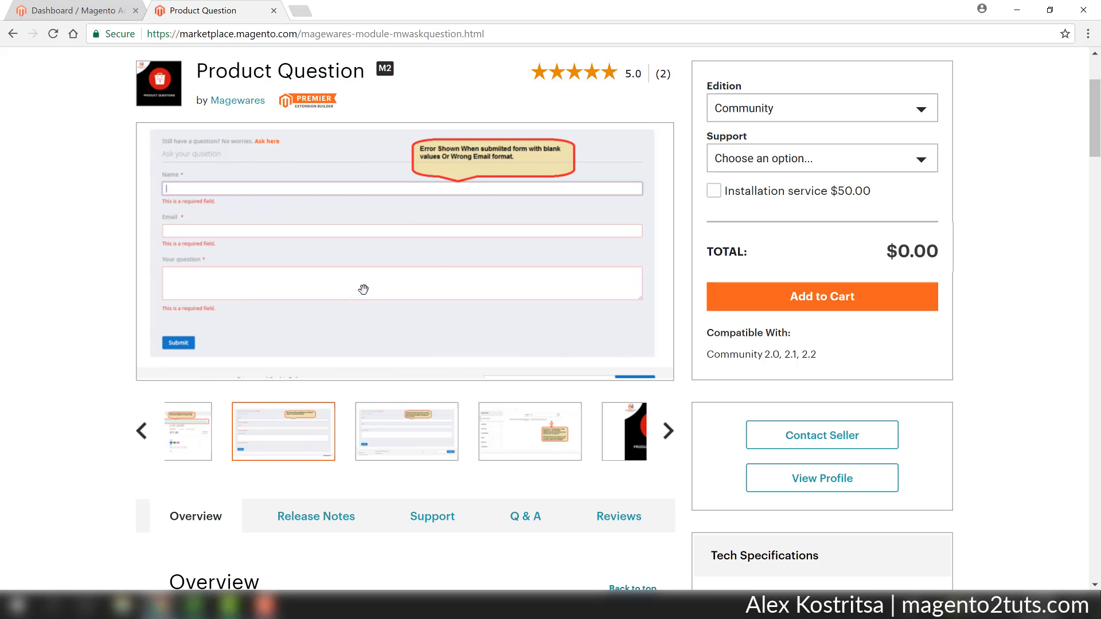
- Add the Community edition of Product Question to the cart without support or installation service
{"action": "left_click", "coordinate": [744, 115]}
{"action": "left_click", "coordinate": [744, 116]}
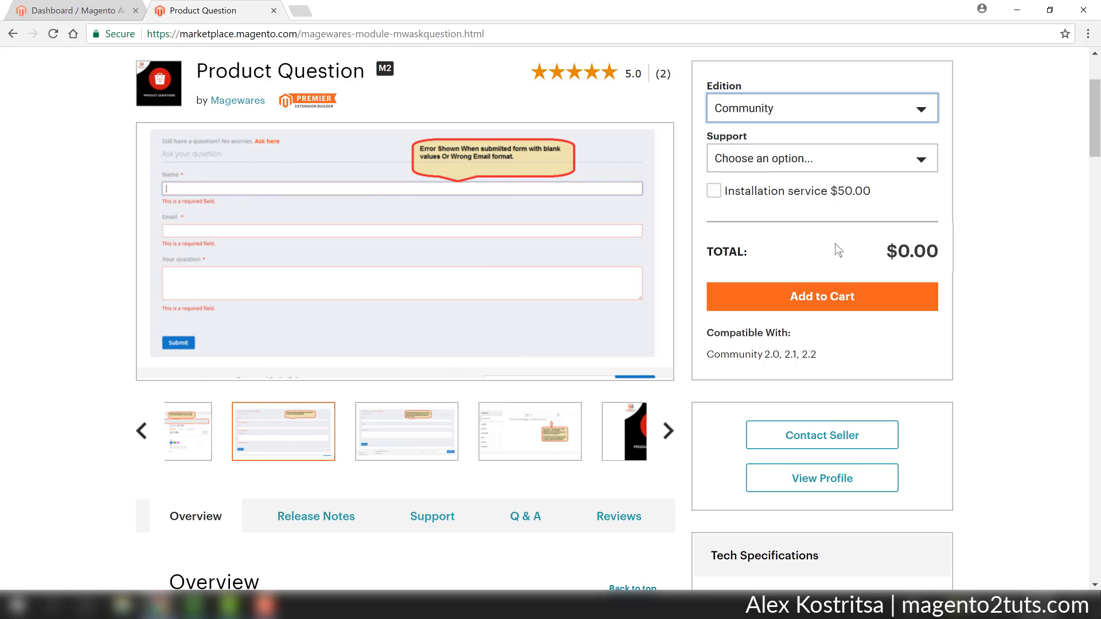
{"action": "left_click", "coordinate": [790, 299]}
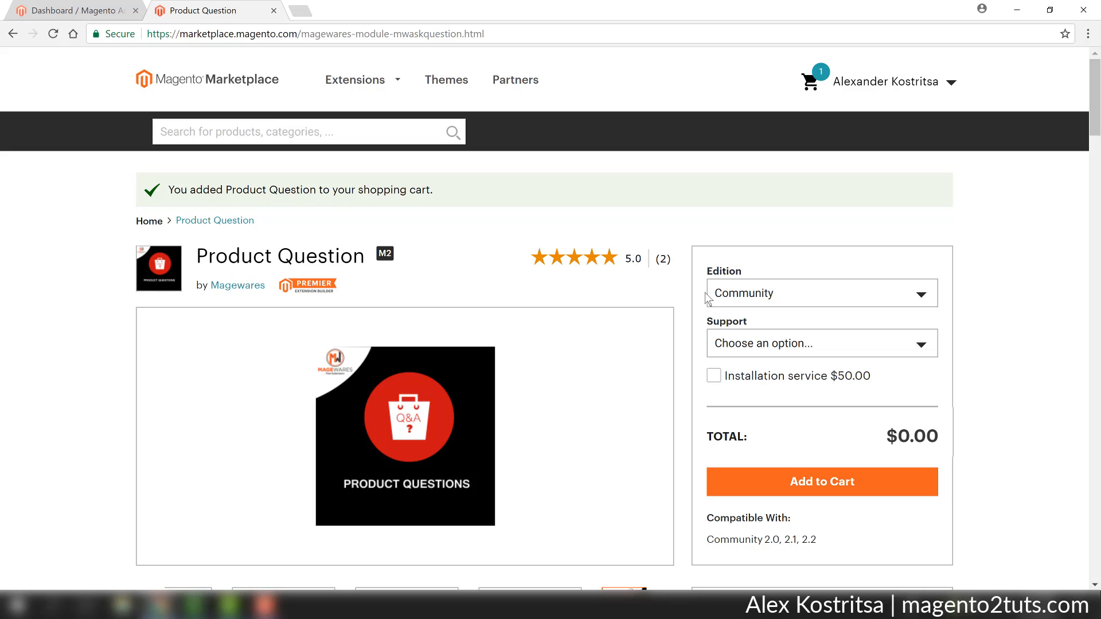
- Check out the cart containing Product Question and place the order
{"action": "left_click", "coordinate": [809, 83]}
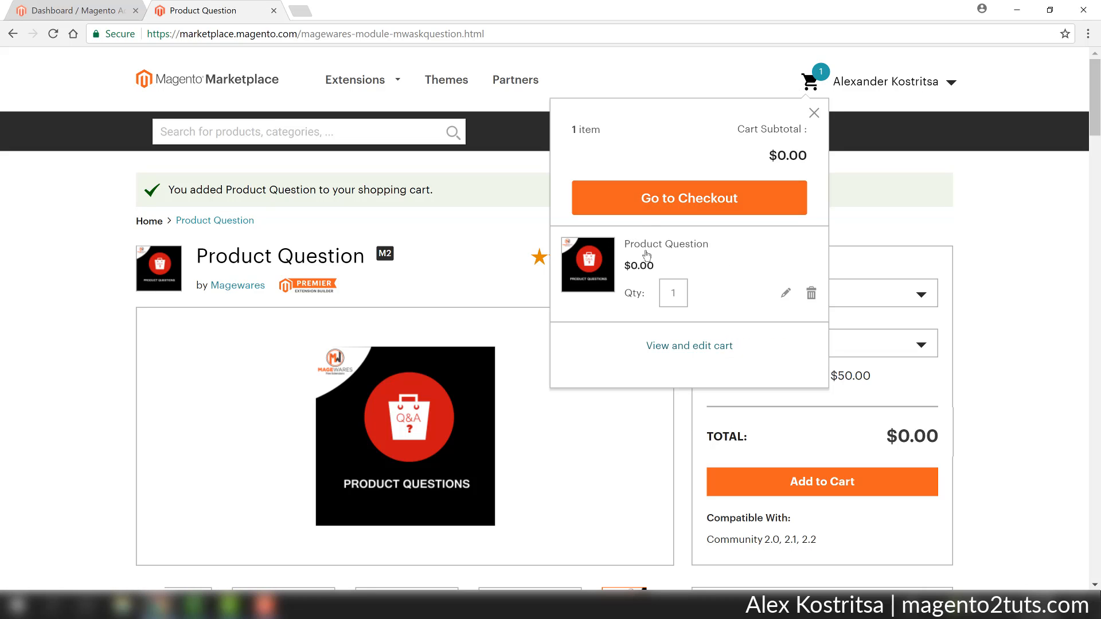
{"action": "left_click", "coordinate": [684, 199]}
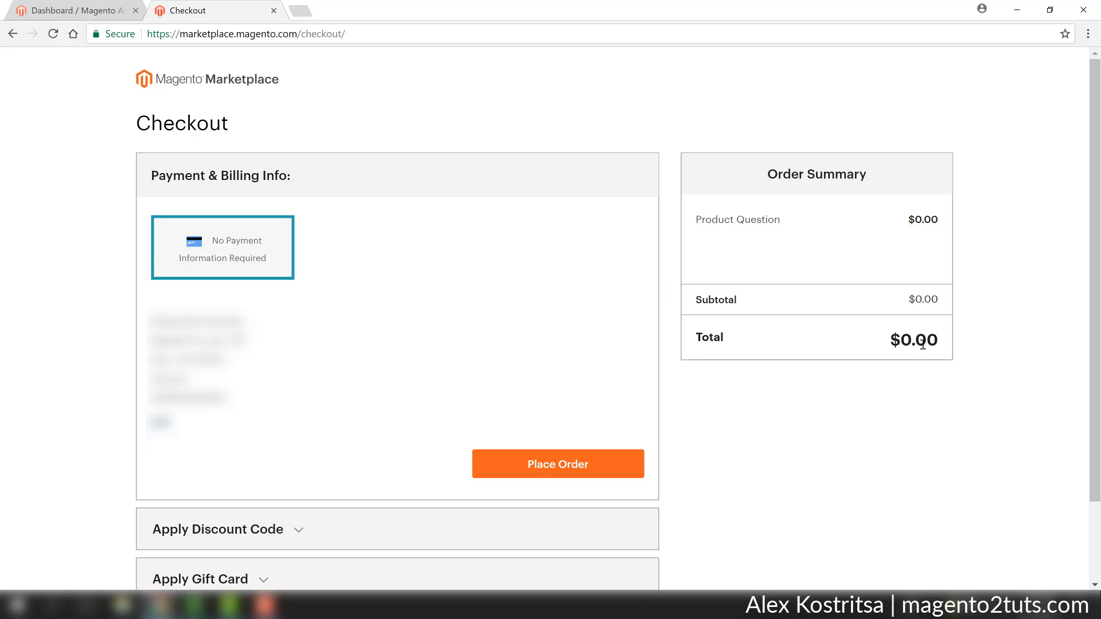
{"action": "scroll", "coordinate": [824, 349], "scroll_direction": "down", "scroll_amount": 2}
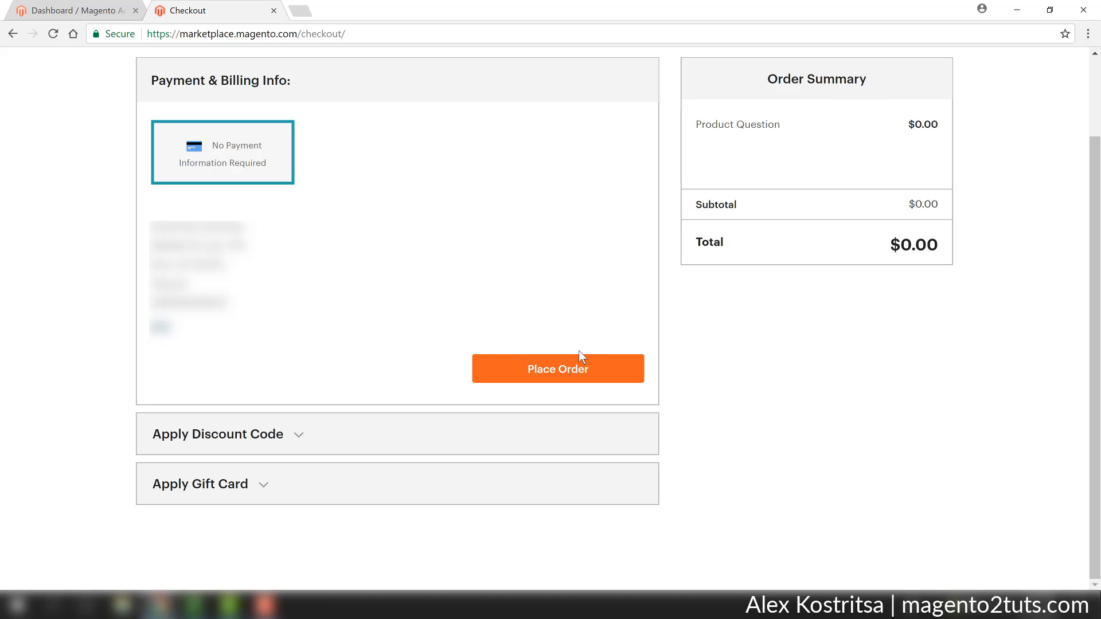
{"action": "left_click", "coordinate": [577, 370]}
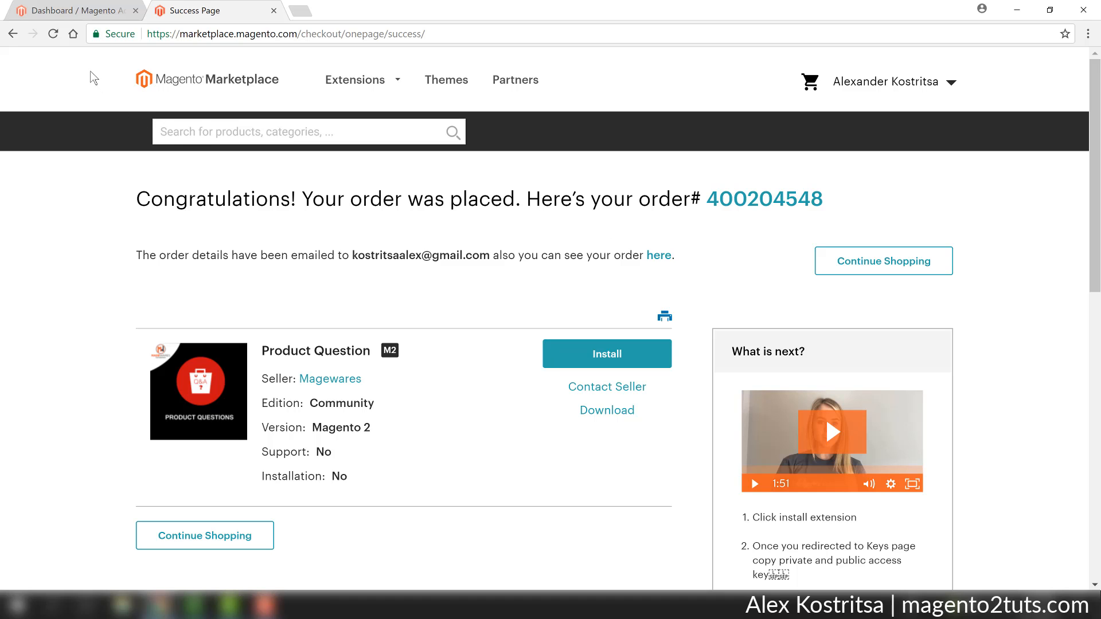
- Switch to the store's Magento admin, dismiss the incoming message, and open the Web Setup Wizard
{"action": "left_click", "coordinate": [75, 10]}
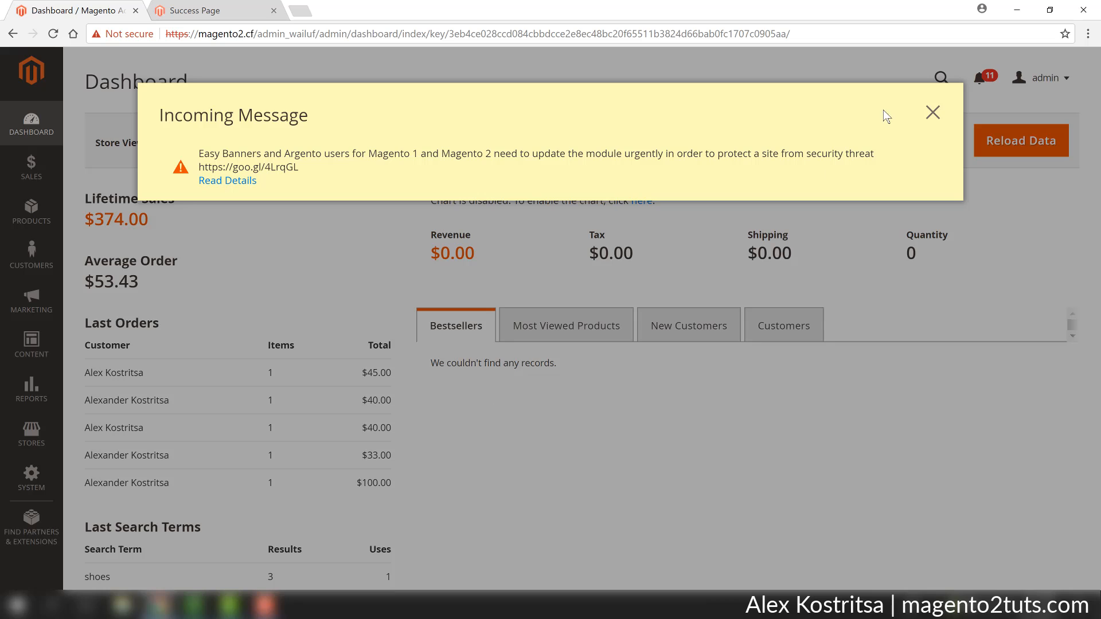
{"action": "left_click", "coordinate": [929, 113]}
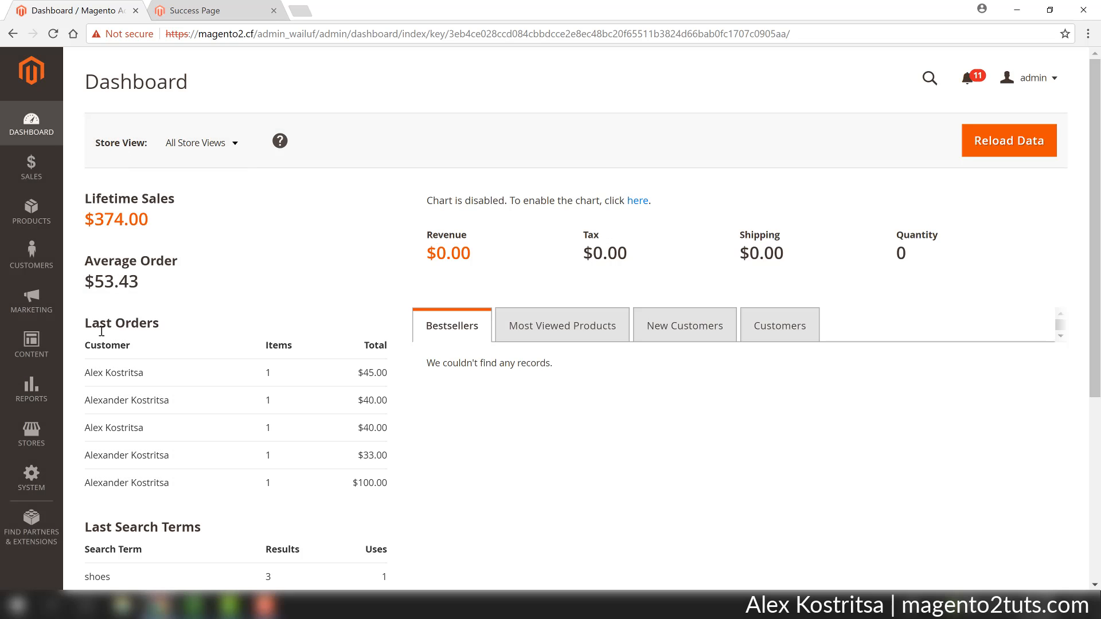
{"action": "left_click", "coordinate": [30, 479]}
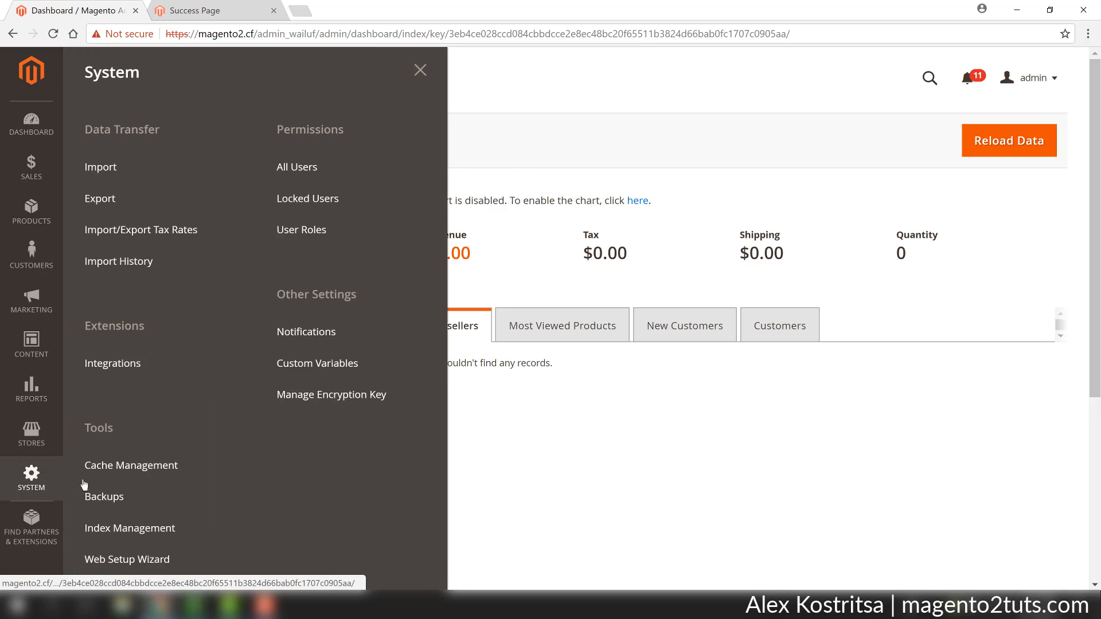
{"action": "left_click", "coordinate": [146, 562]}
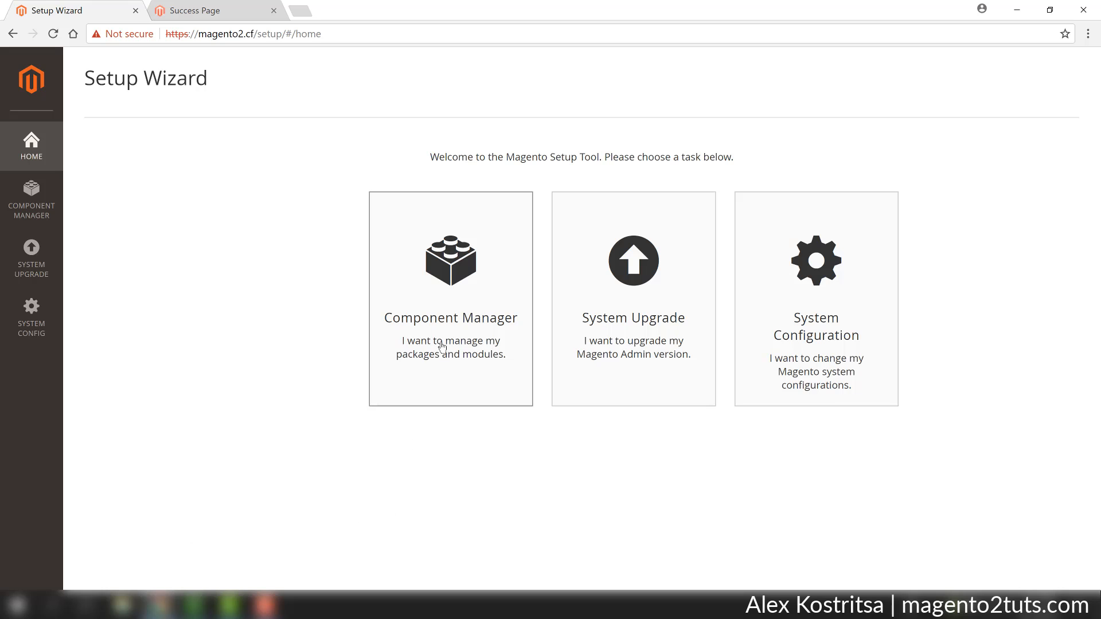
- Sync the Marketplace account in Component Manager and open the new purchases available for installation
{"action": "left_click", "coordinate": [459, 279]}
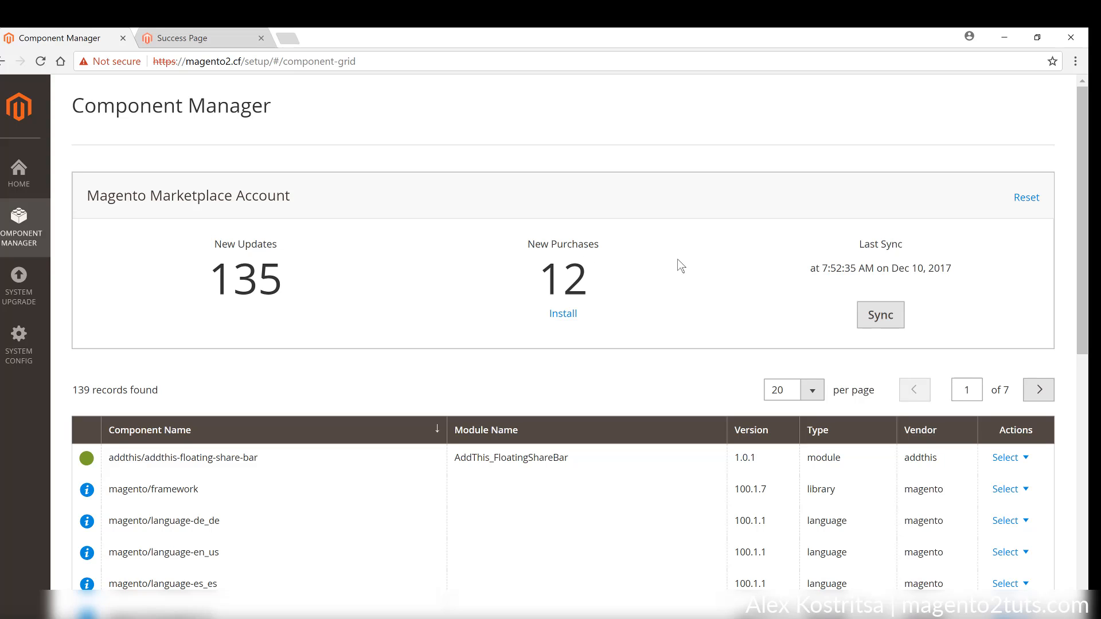
{"action": "left_click", "coordinate": [882, 318]}
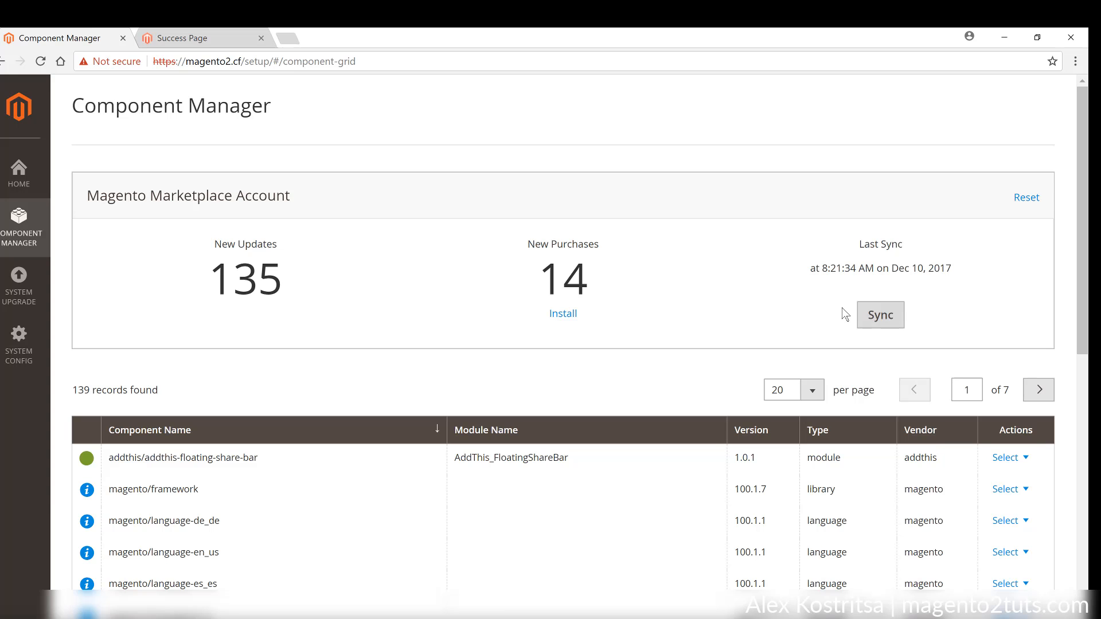
{"action": "left_click", "coordinate": [563, 315]}
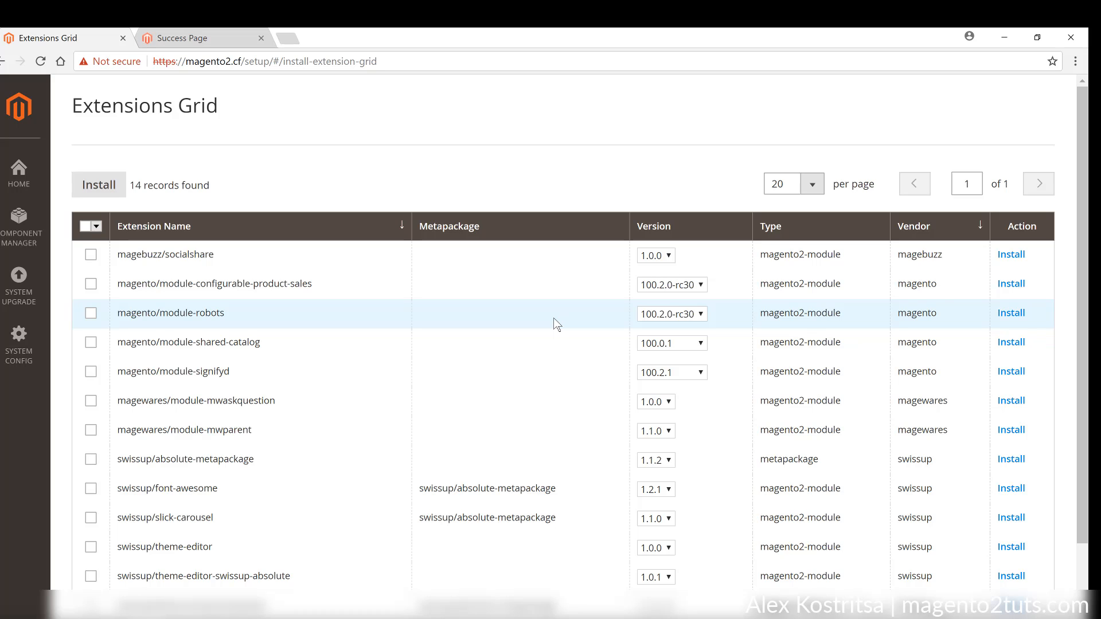
- Check the purchased extension's name on the order page and search the extensions grid for "prod"
{"action": "left_click", "coordinate": [183, 38]}
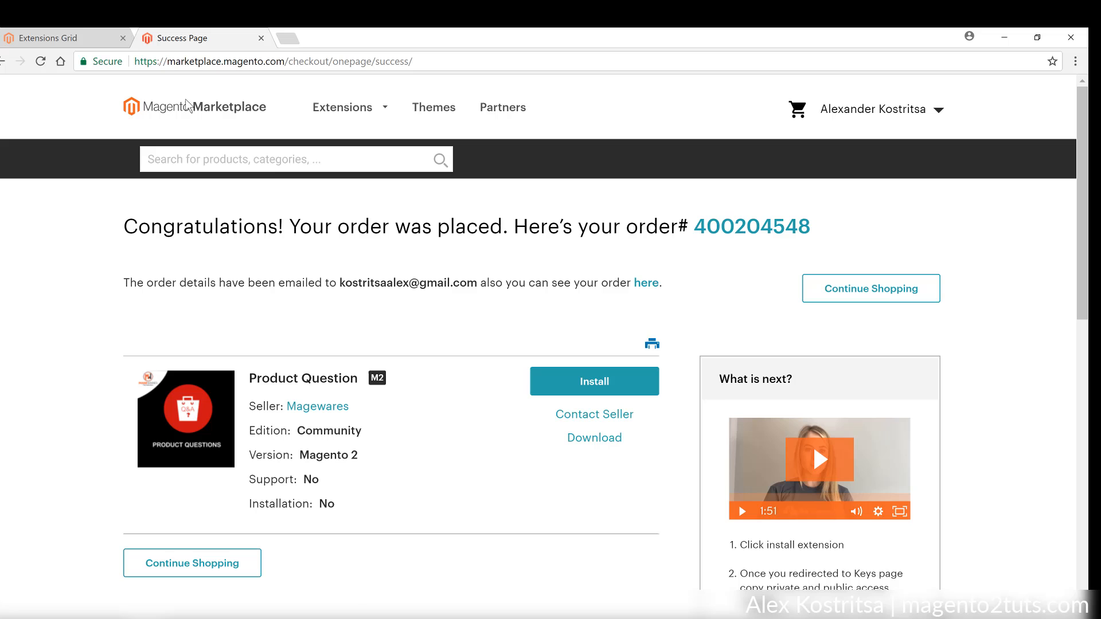
{"action": "left_click", "coordinate": [78, 41]}
{"action": "scroll", "coordinate": [444, 309], "scroll_direction": "down", "scroll_amount": 2}
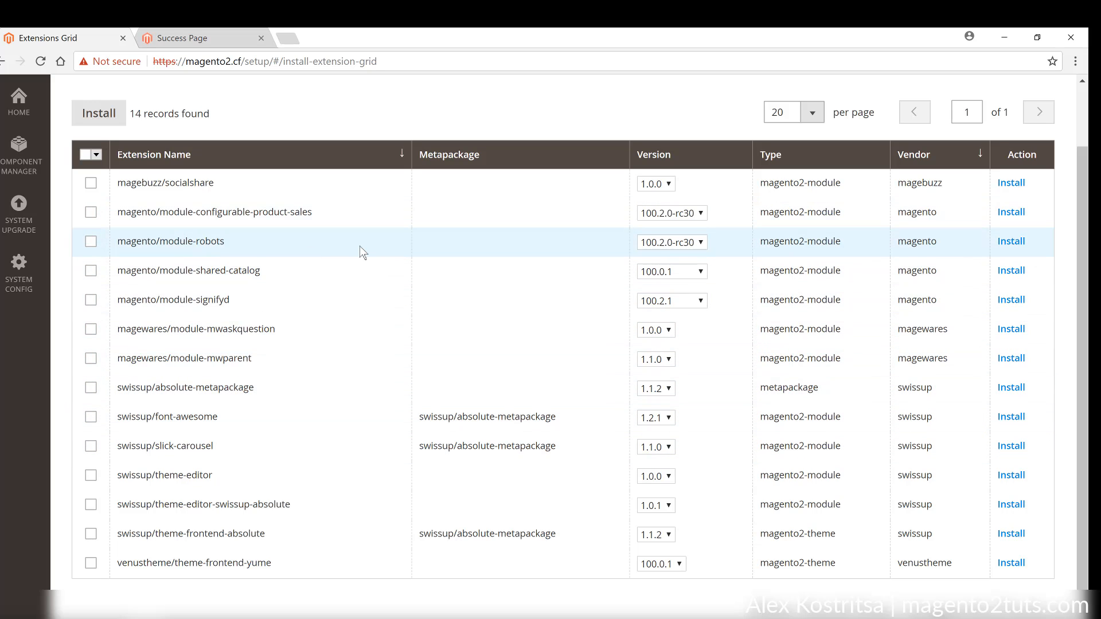
{"action": "key", "text": "ctrl+f"}
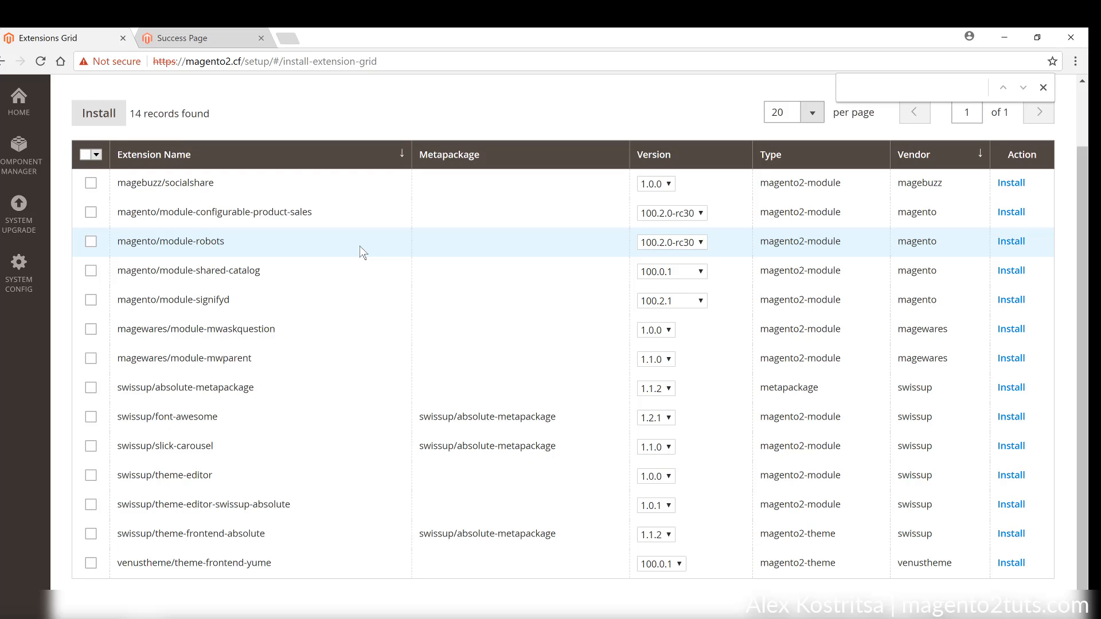
{"action": "type", "text": "prod"}
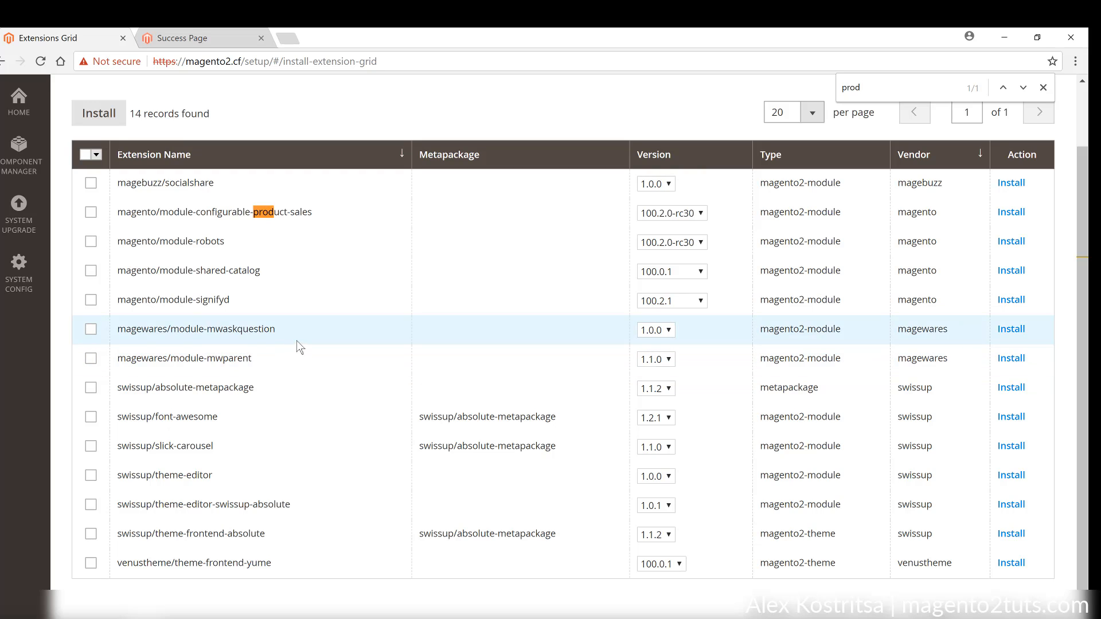
- Check the extension's seller on the order page and search the extensions grid for "magew"
{"action": "left_click", "coordinate": [205, 41]}
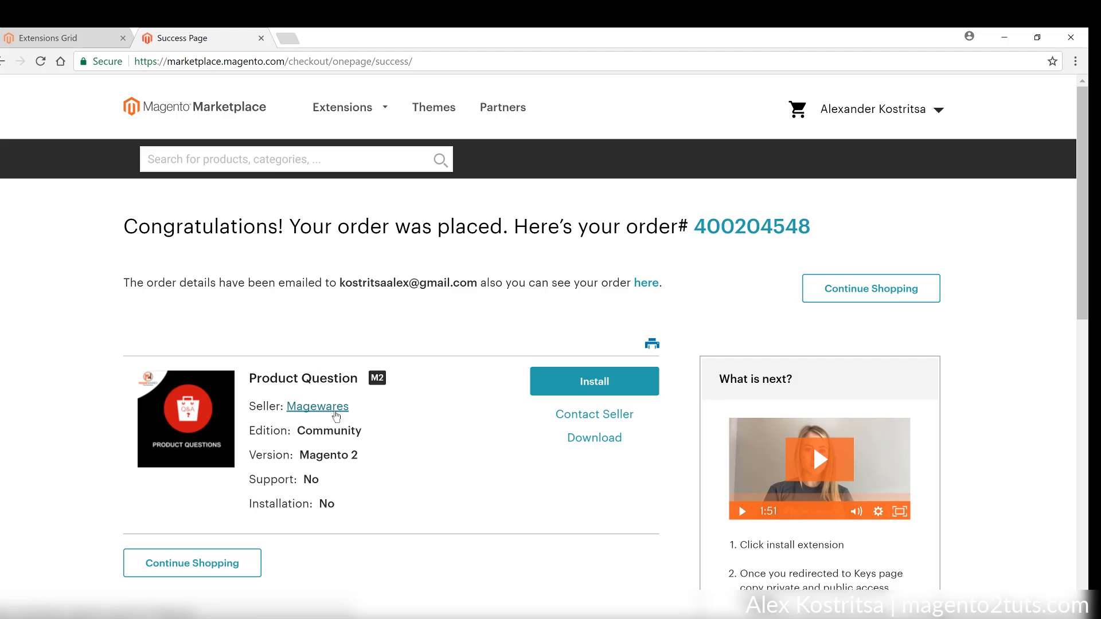
{"action": "left_click", "coordinate": [77, 40]}
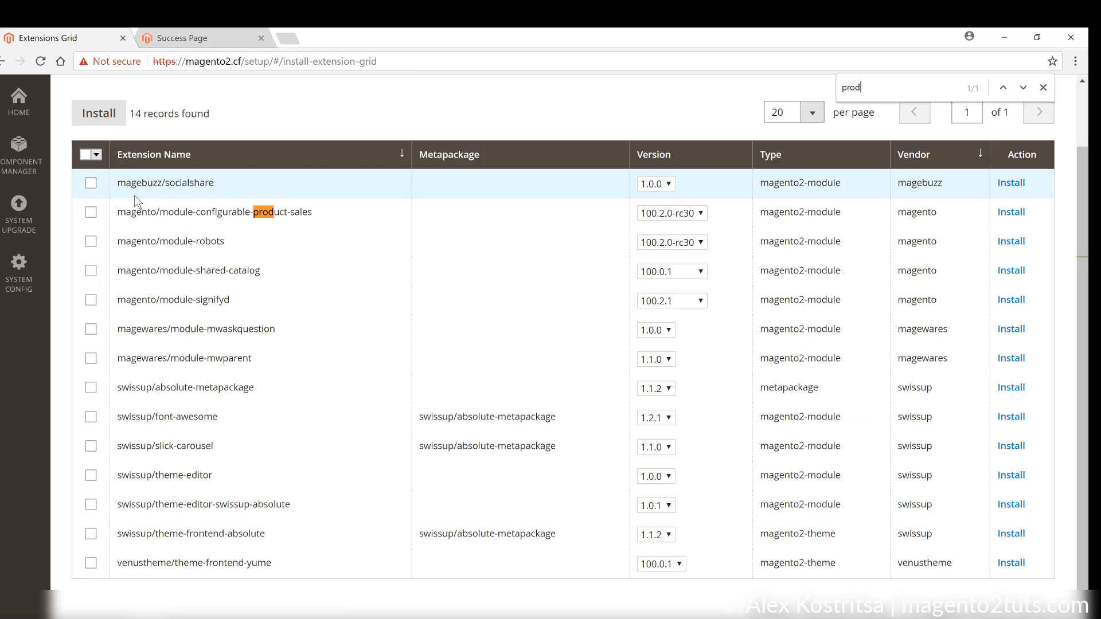
{"action": "key", "text": "ctrl+f"}
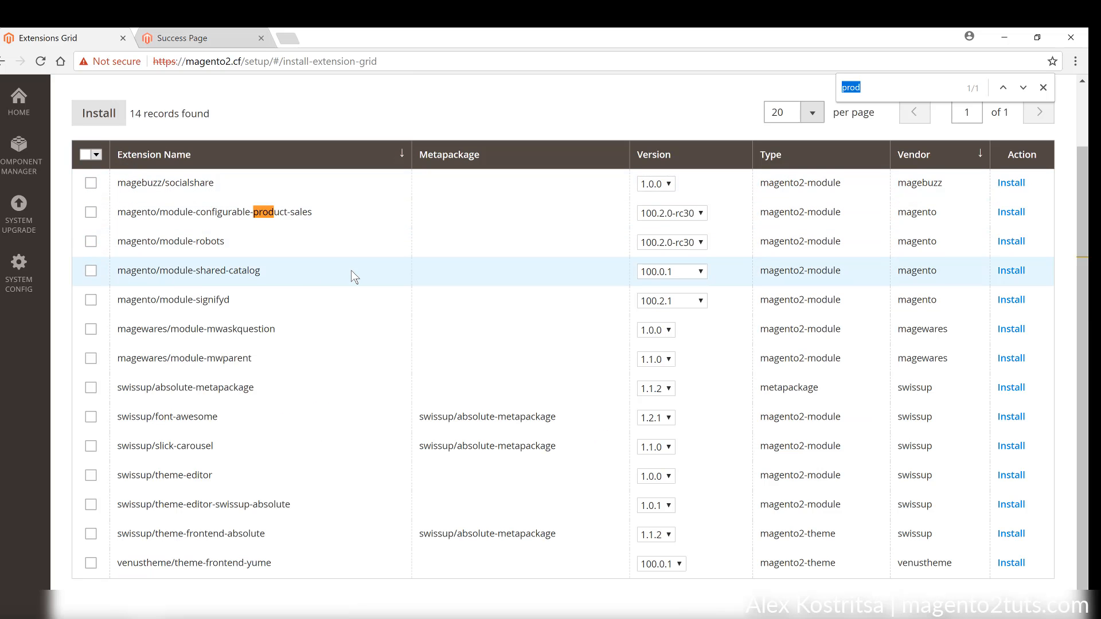
{"action": "type", "text": "magew"}
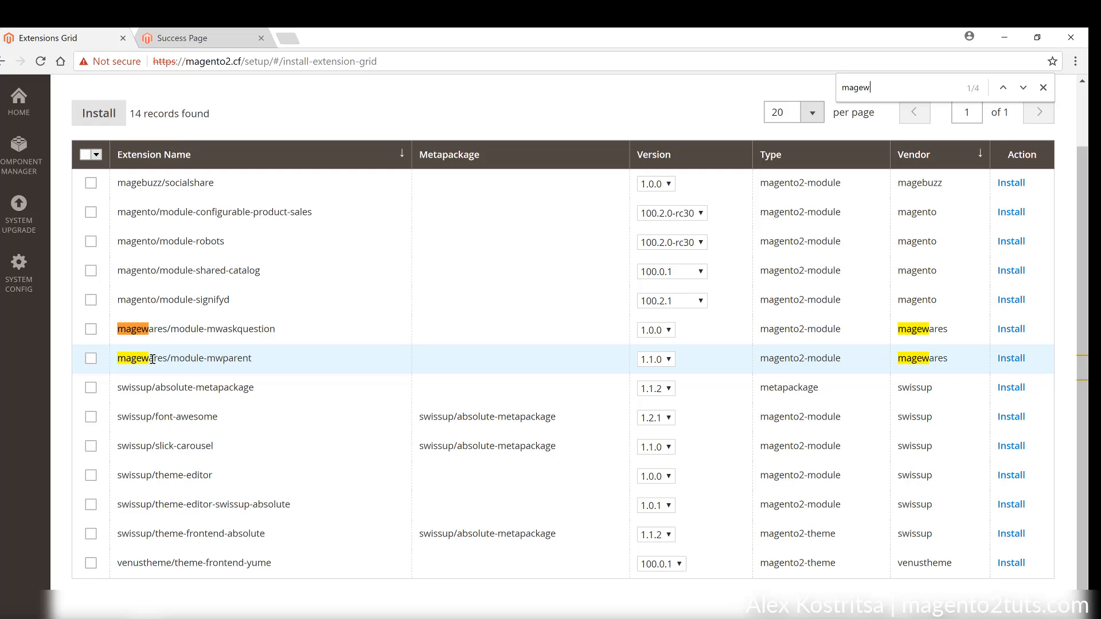
- Choose magewares/module-mwaskquestion for installation, run the readiness check, and close the page search
{"action": "left_click", "coordinate": [91, 331]}
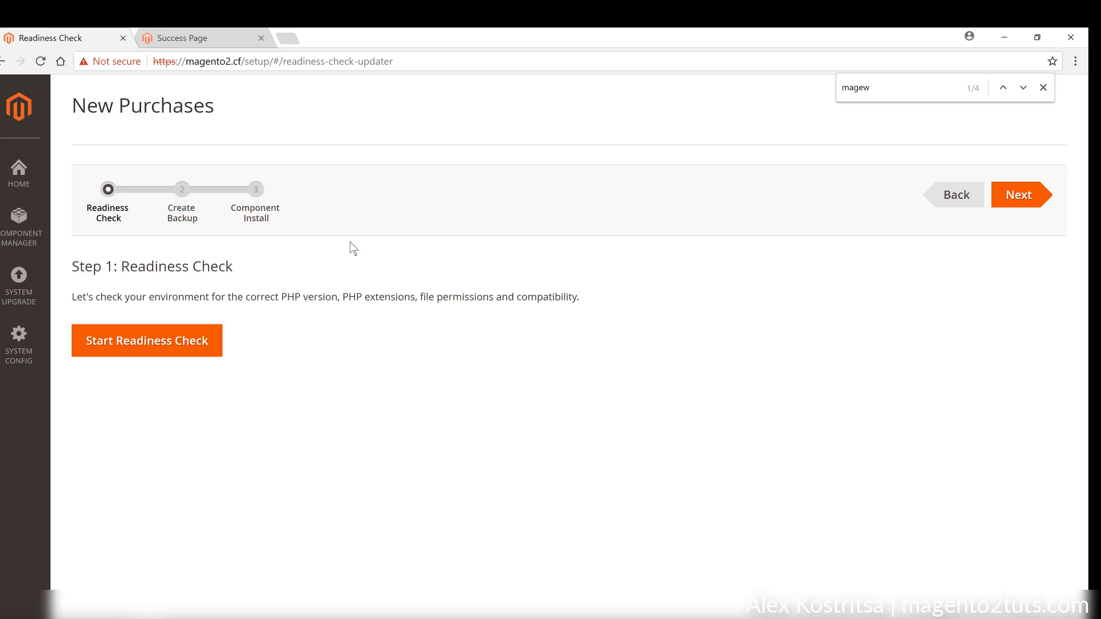
{"action": "left_click", "coordinate": [176, 352]}
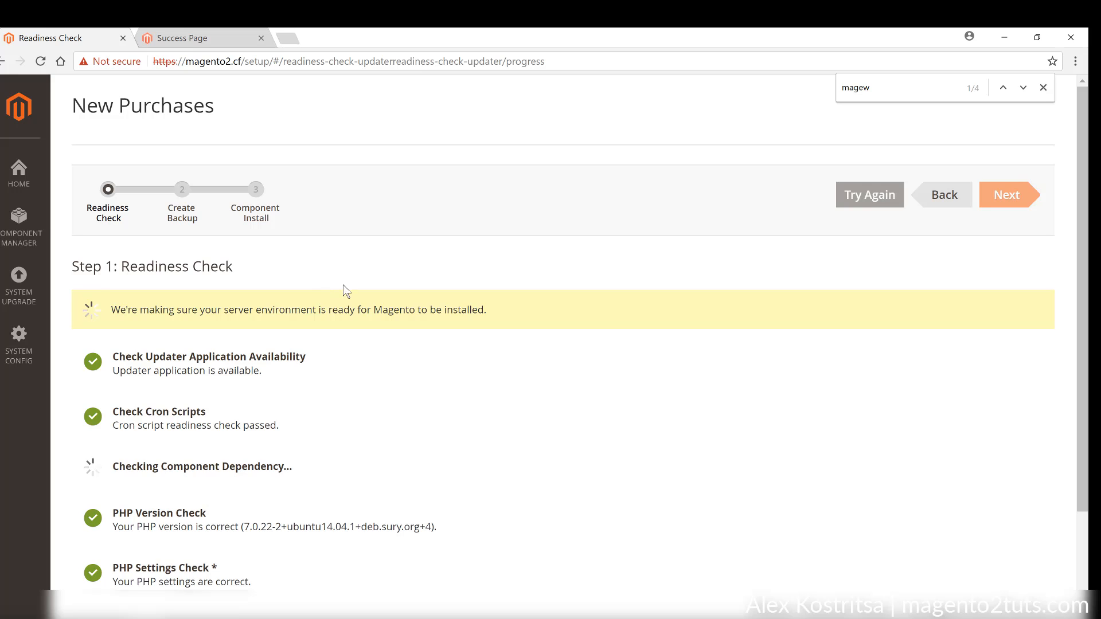
{"action": "key", "text": "Escape"}
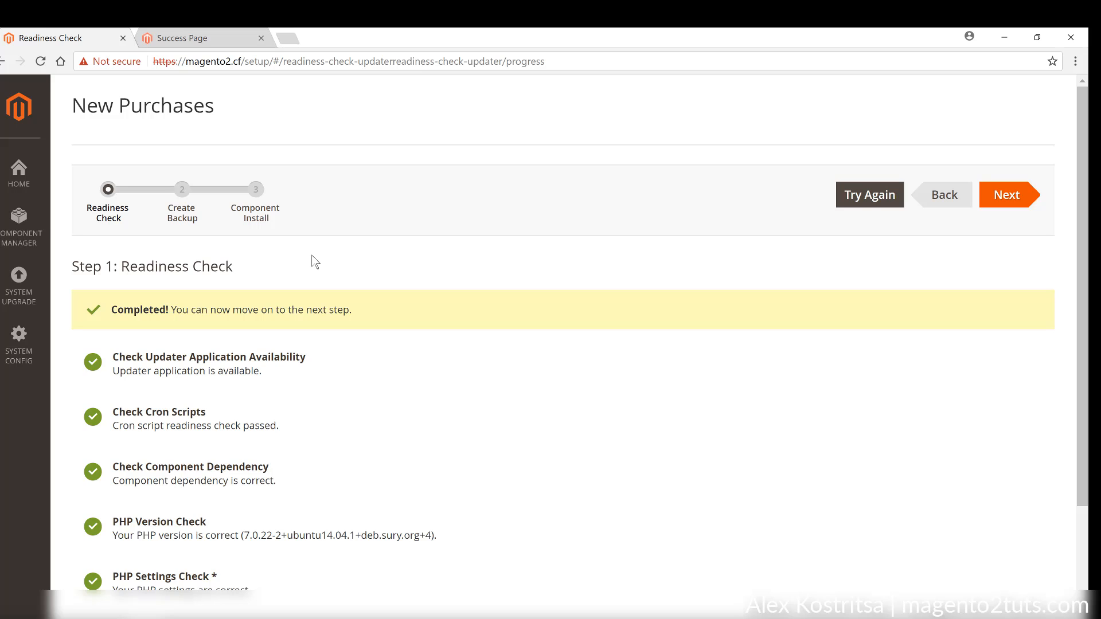
- Create a backup of the code, media and database, and continue to the component installation stage
{"action": "left_click", "coordinate": [1009, 196]}
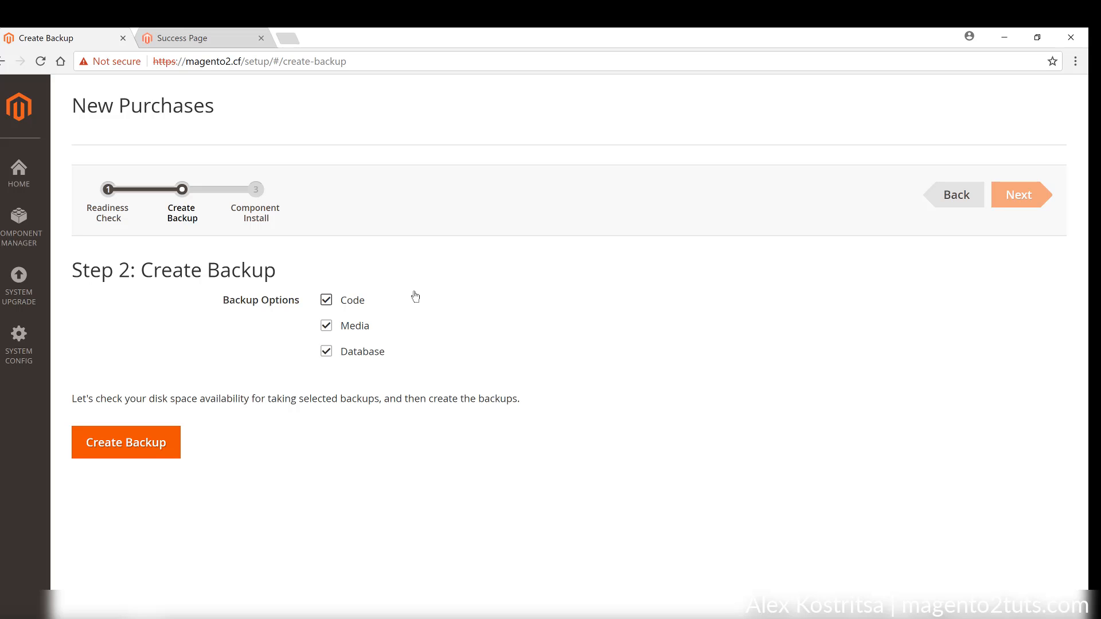
{"action": "left_click", "coordinate": [161, 448]}
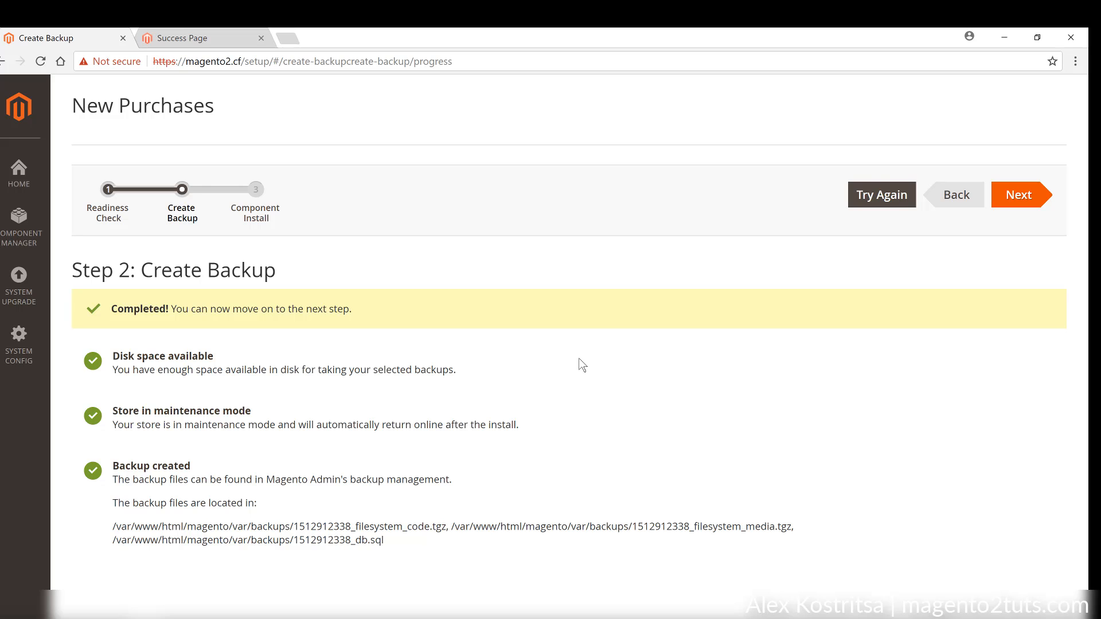
{"action": "left_click", "coordinate": [1018, 197]}
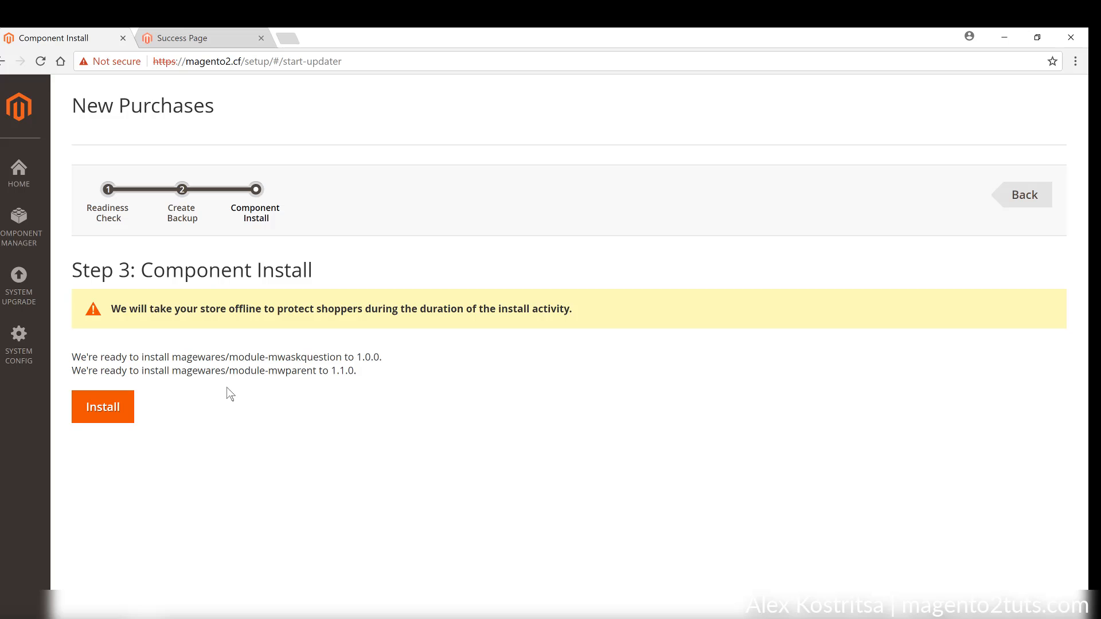
- Open the magento2.cf storefront in a new tab and examine the Hero Hoodie product page around its details section
{"action": "left_click", "coordinate": [296, 45]}
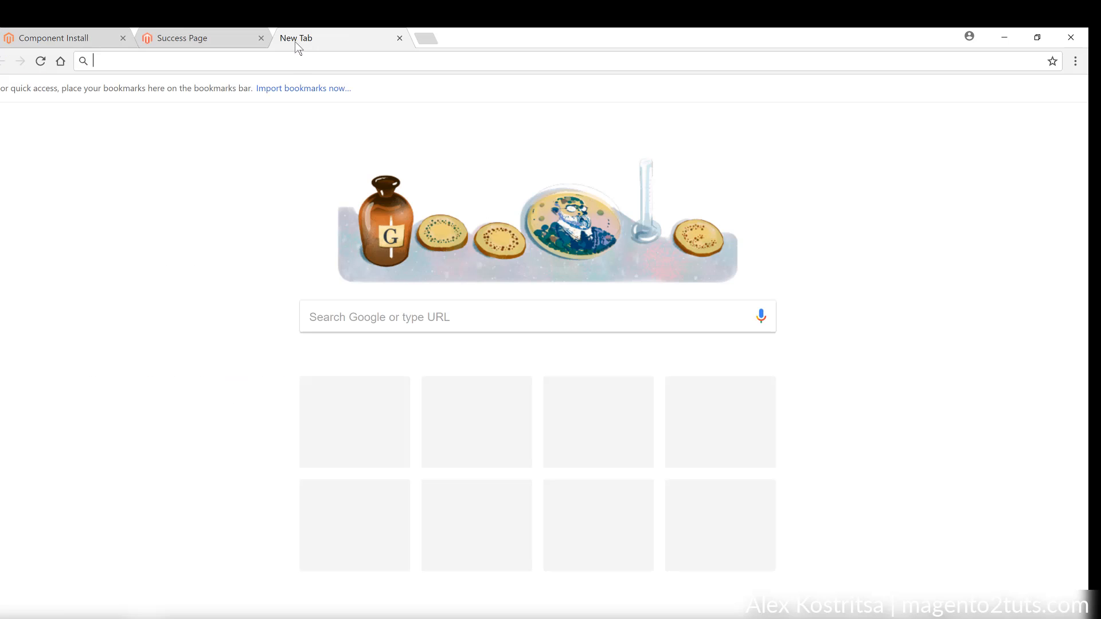
{"action": "type", "text": "m"}
{"action": "key", "text": "Return"}
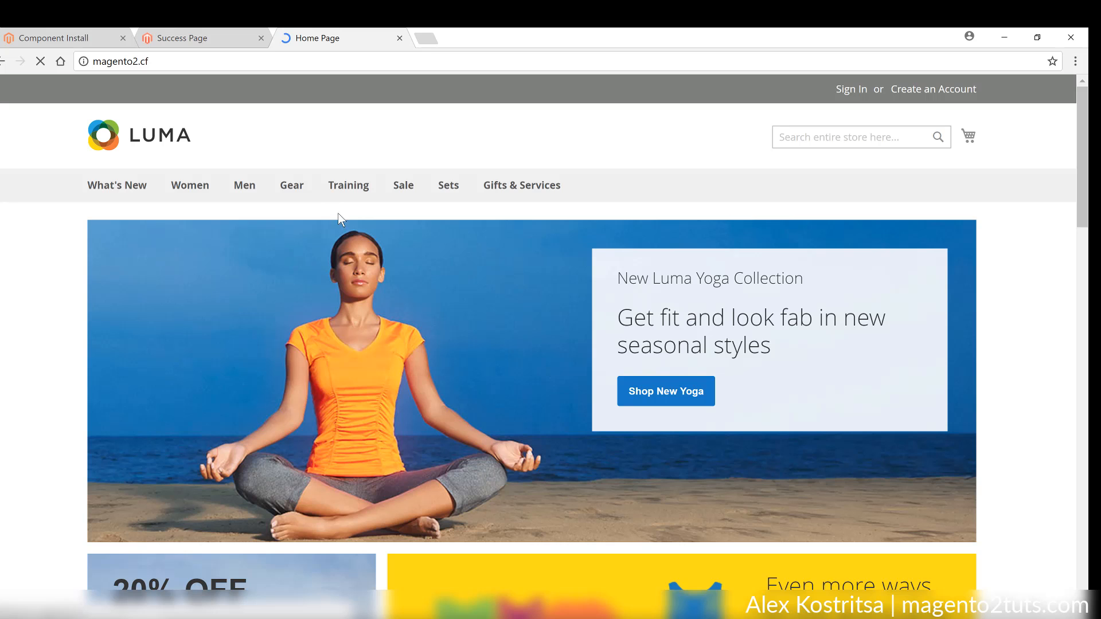
{"action": "scroll", "coordinate": [419, 249], "scroll_direction": "down", "scroll_amount": 7}
{"action": "scroll", "coordinate": [419, 249], "scroll_direction": "down", "scroll_amount": 10}
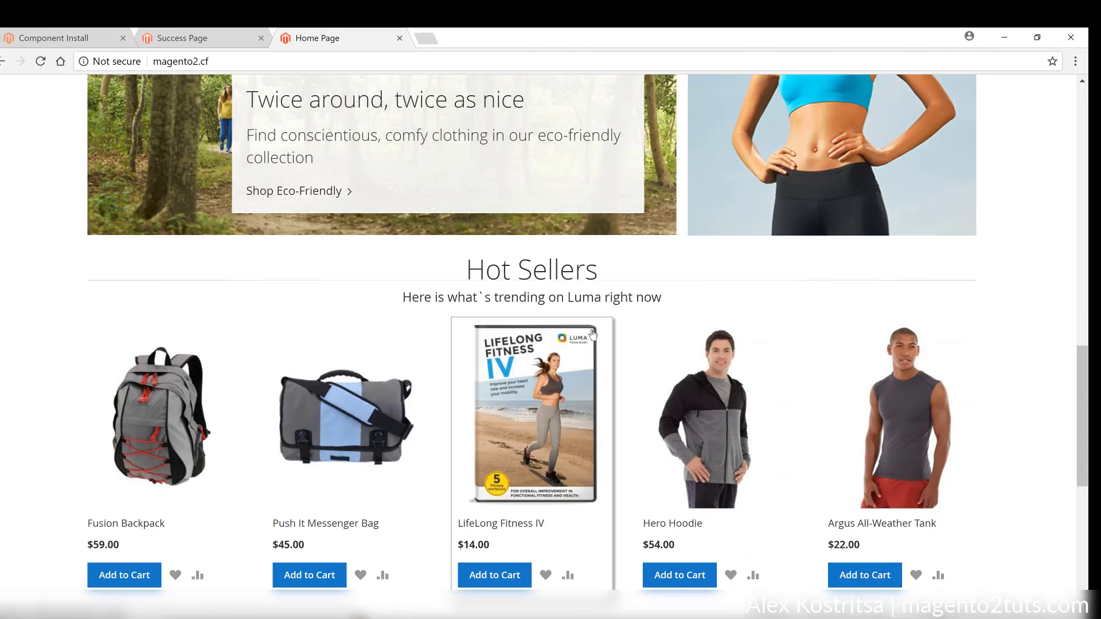
{"action": "left_click", "coordinate": [712, 365]}
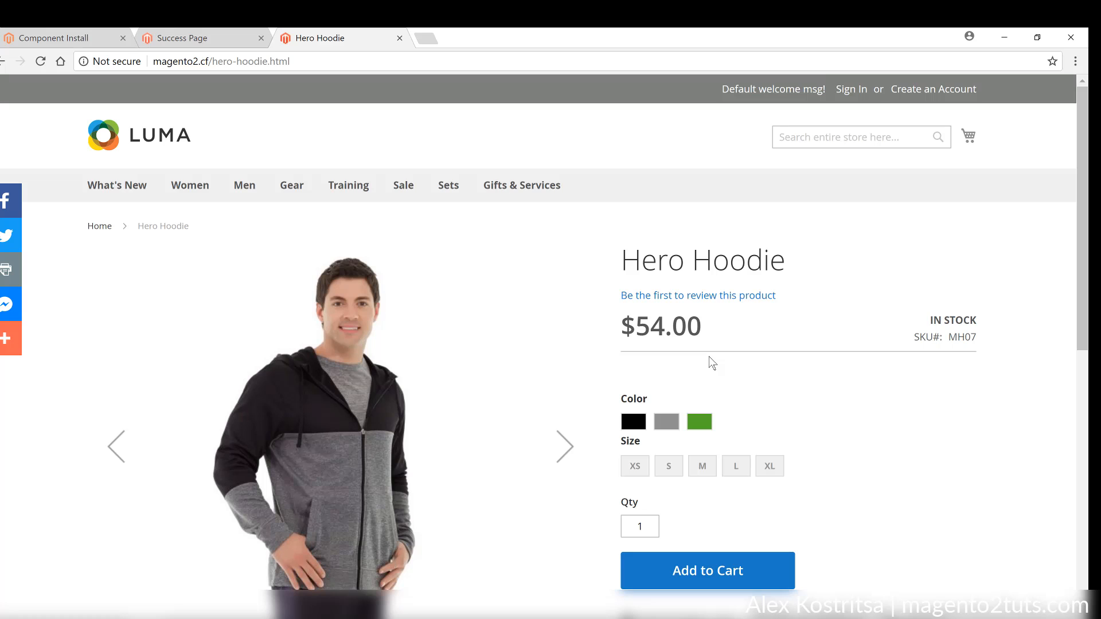
{"action": "scroll", "coordinate": [711, 363], "scroll_direction": "down", "scroll_amount": 8}
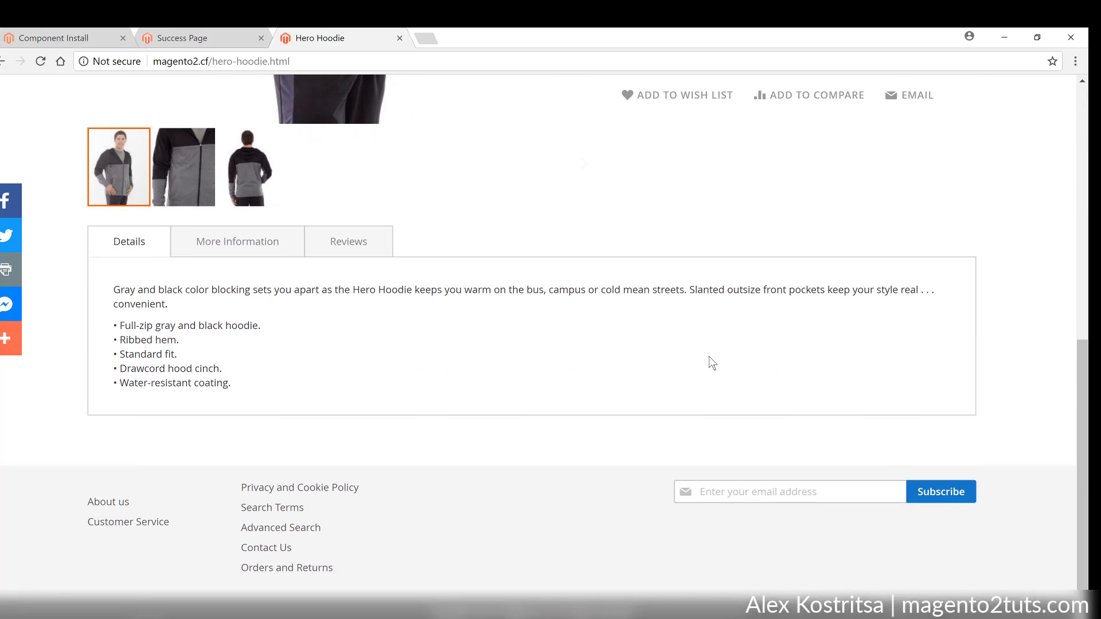
{"action": "scroll", "coordinate": [711, 363], "scroll_direction": "up", "scroll_amount": 2}
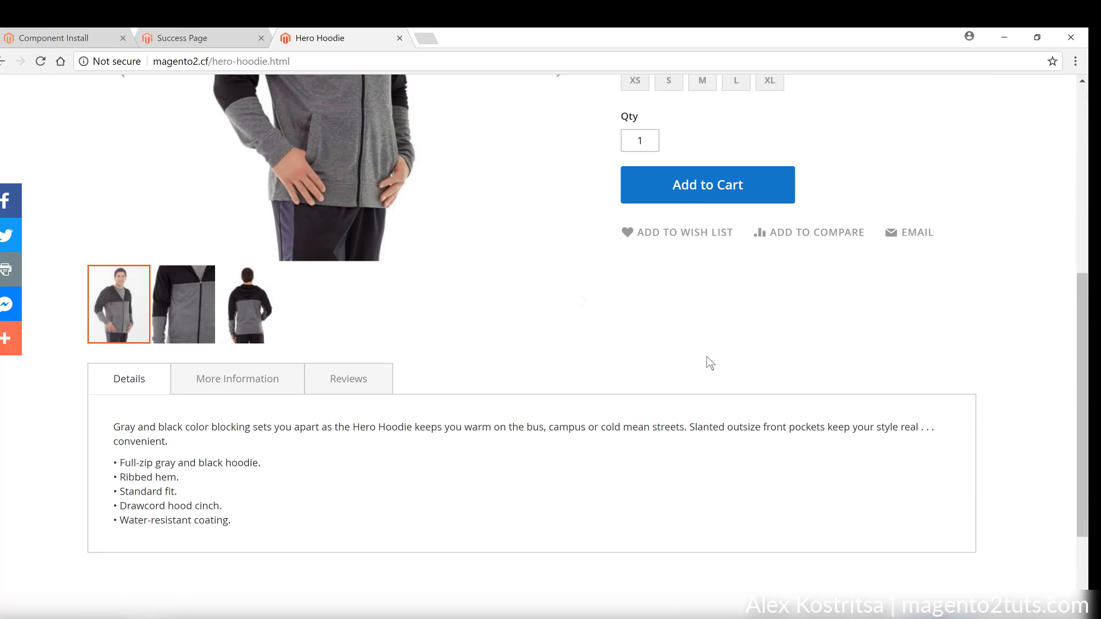
{"action": "scroll", "coordinate": [703, 364], "scroll_direction": "down", "scroll_amount": 1}
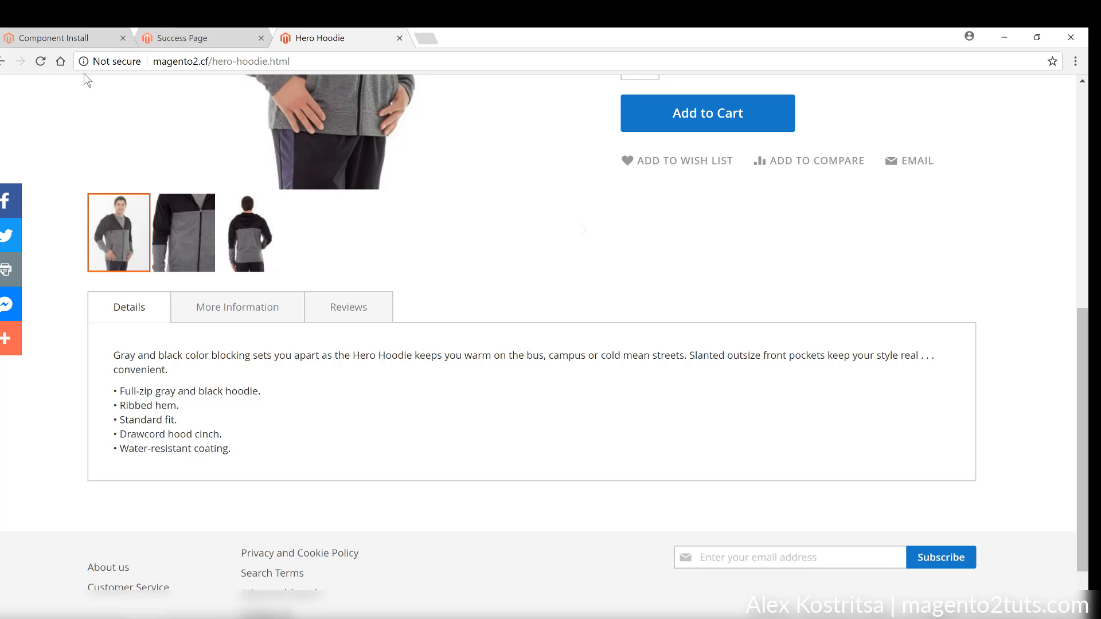
- Return to the setup wizard, install magewares/module-mwaskquestion and magewares/module-mwparent, and go back to the Setup Tool home
{"action": "left_click", "coordinate": [76, 37]}
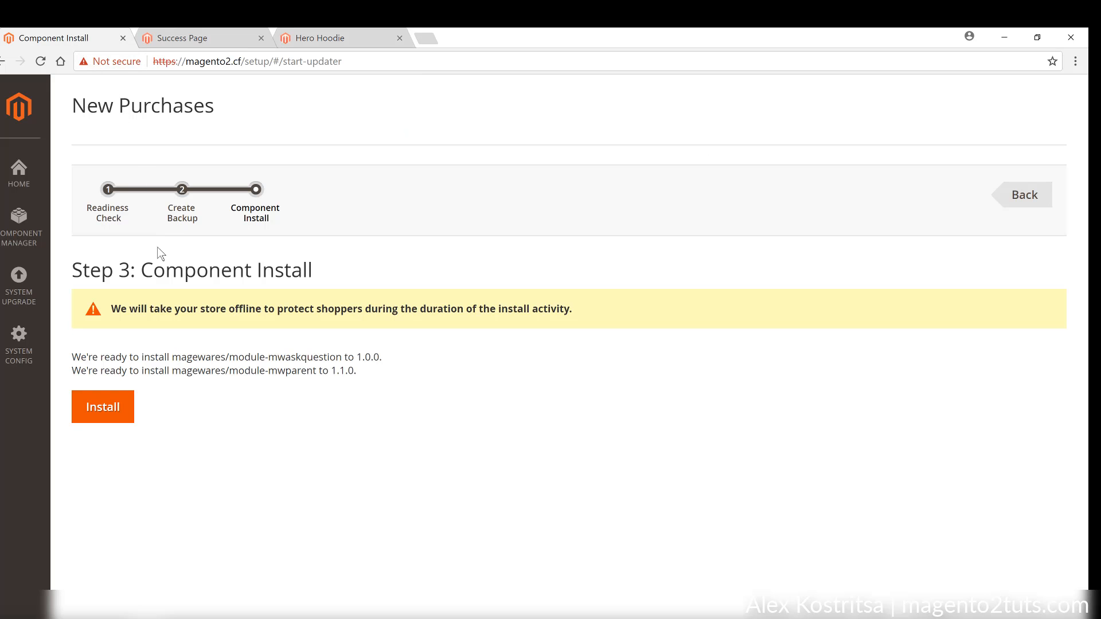
{"action": "left_click", "coordinate": [119, 411]}
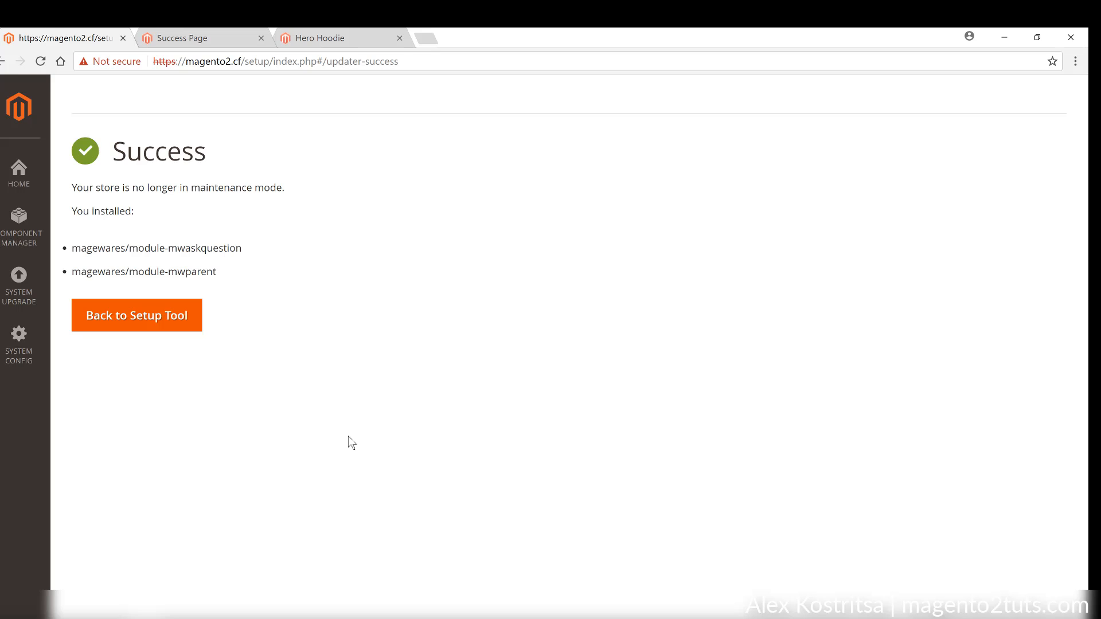
{"action": "double_click", "coordinate": [143, 151]}
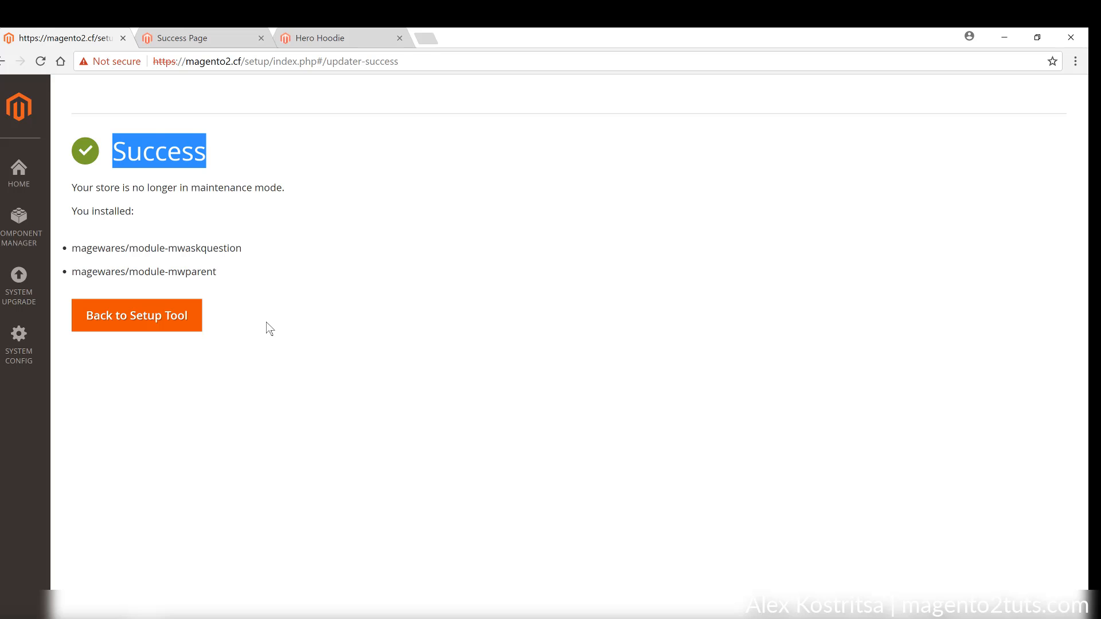
{"action": "left_click", "coordinate": [172, 319]}
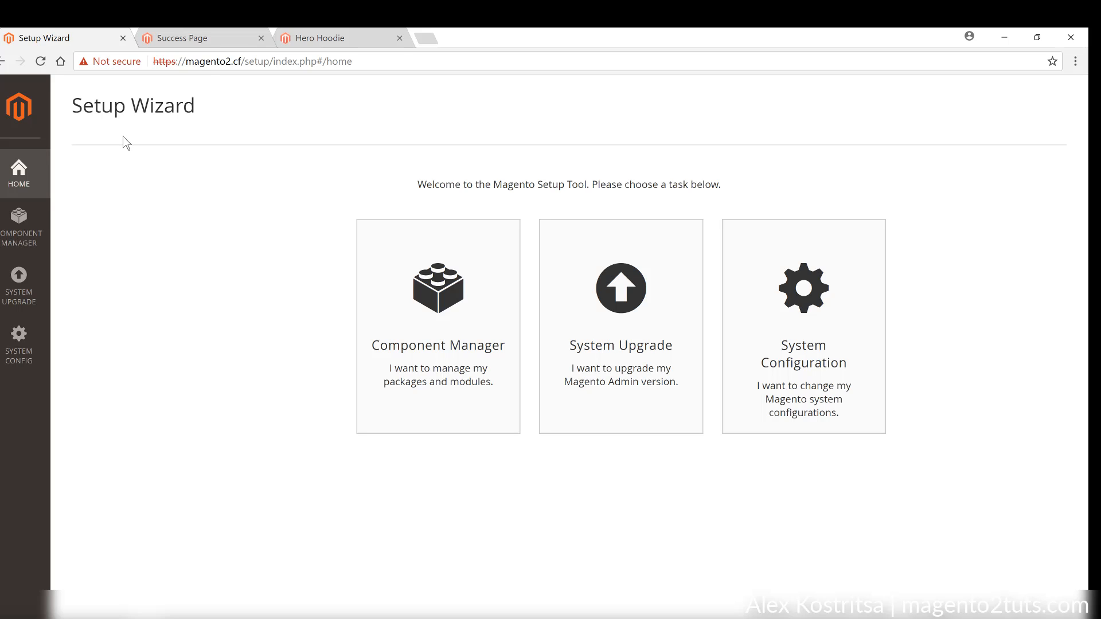
- Go to the Magento Admin at magento2.cf/admin_wailuf and reload its dashboard
{"action": "left_click_drag", "start_coordinate": [246, 61], "coordinate": [413, 63]}
{"action": "key", "text": "BackSpace"}
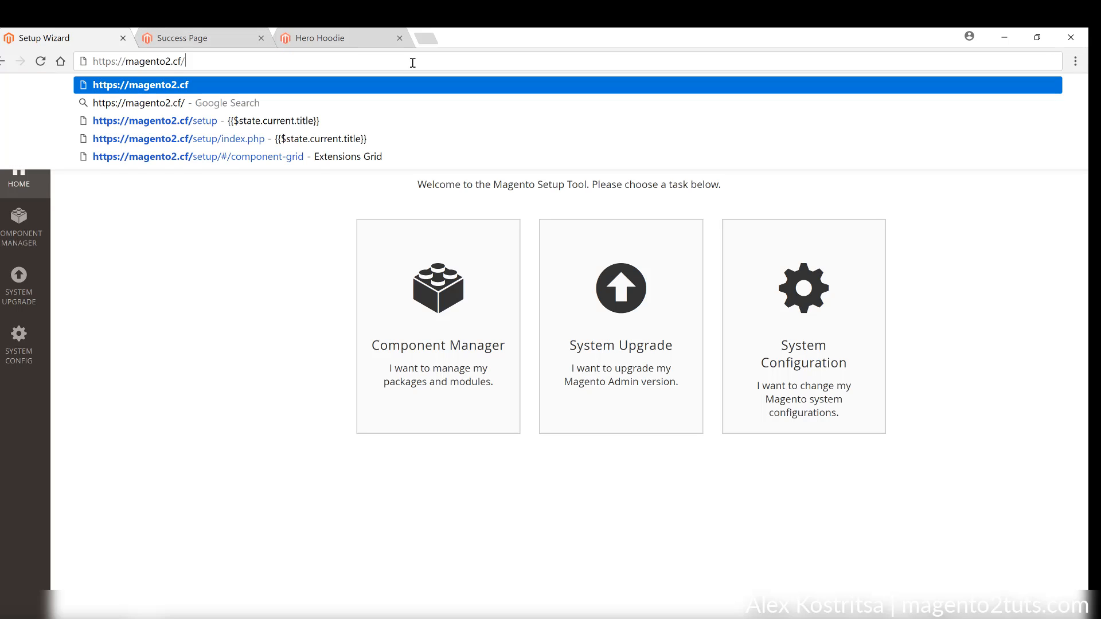
{"action": "key", "text": "BackSpace"}
{"action": "type", "text": "/a"}
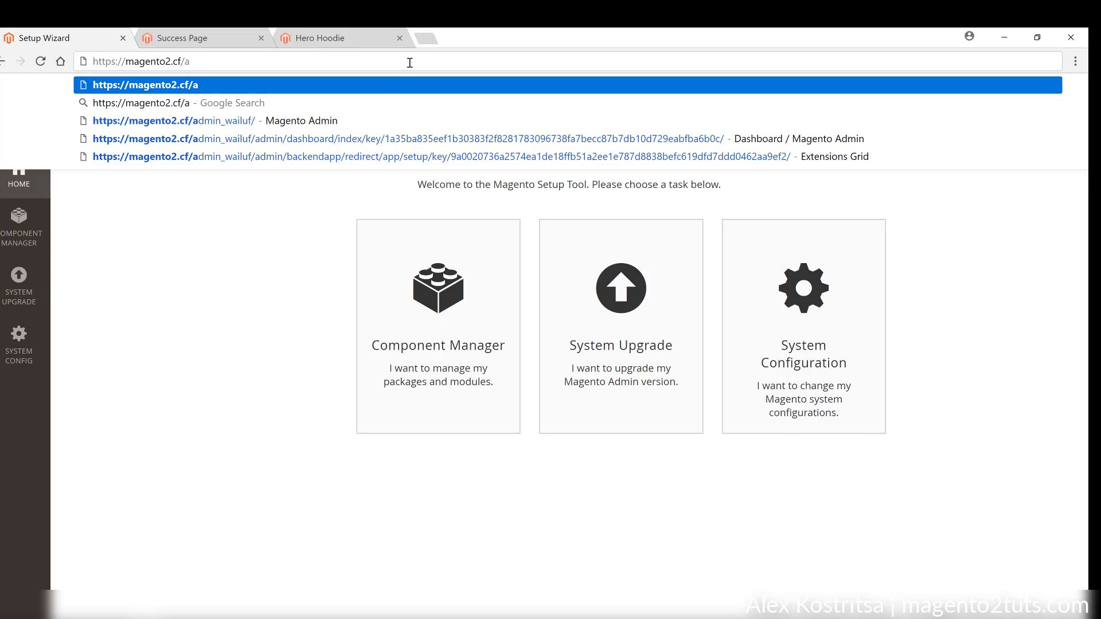
{"action": "left_click", "coordinate": [379, 121]}
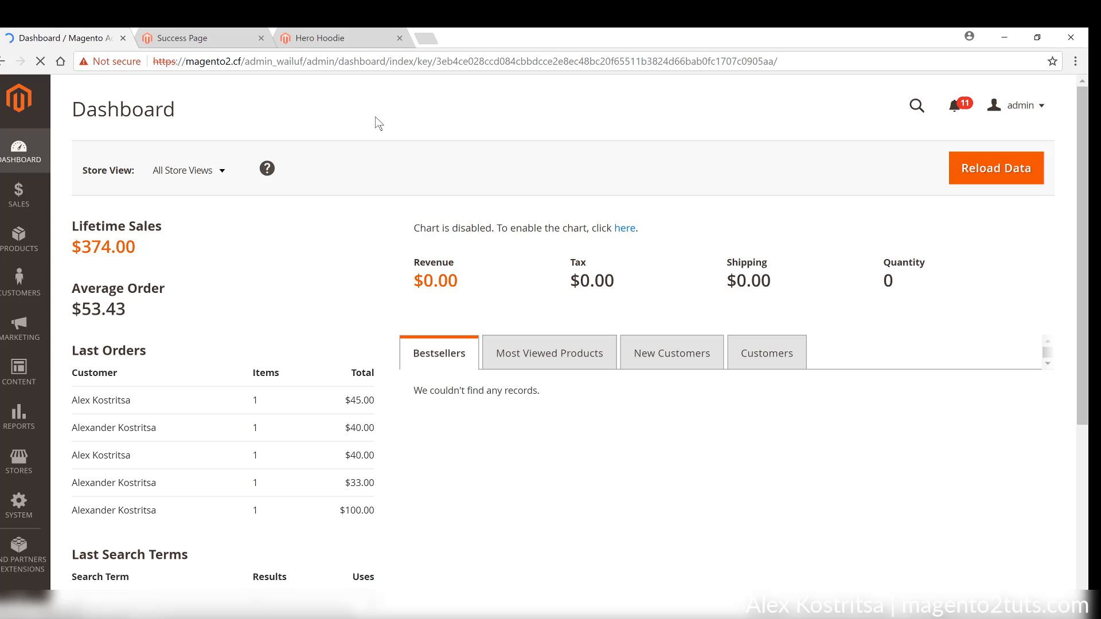
{"action": "scroll", "coordinate": [378, 124], "scroll_direction": "down", "scroll_amount": 1}
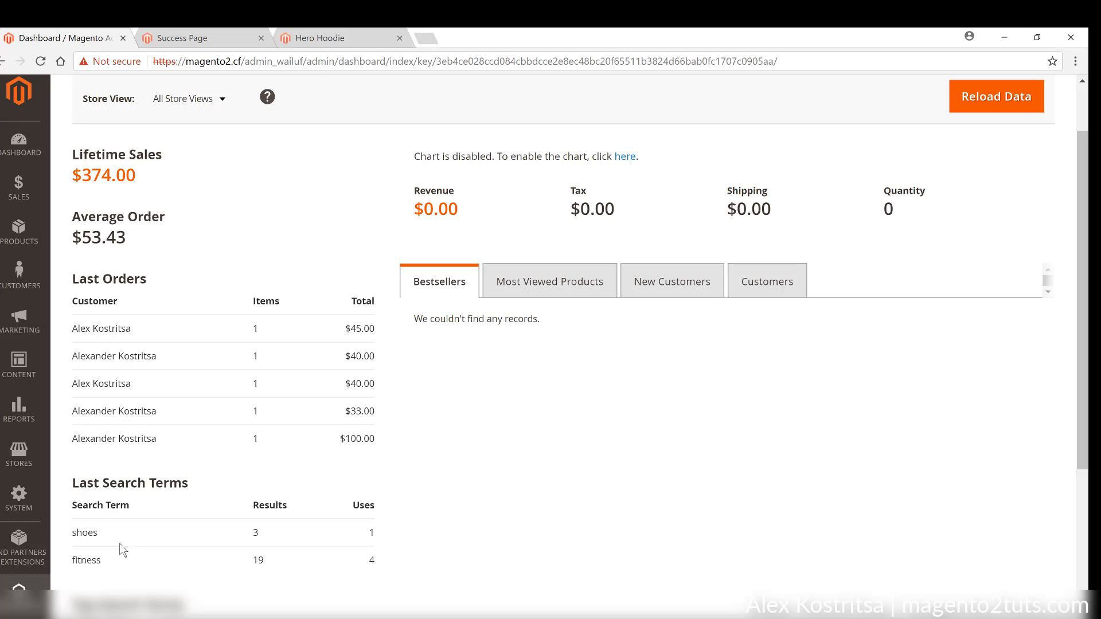
{"action": "key", "text": "F5"}
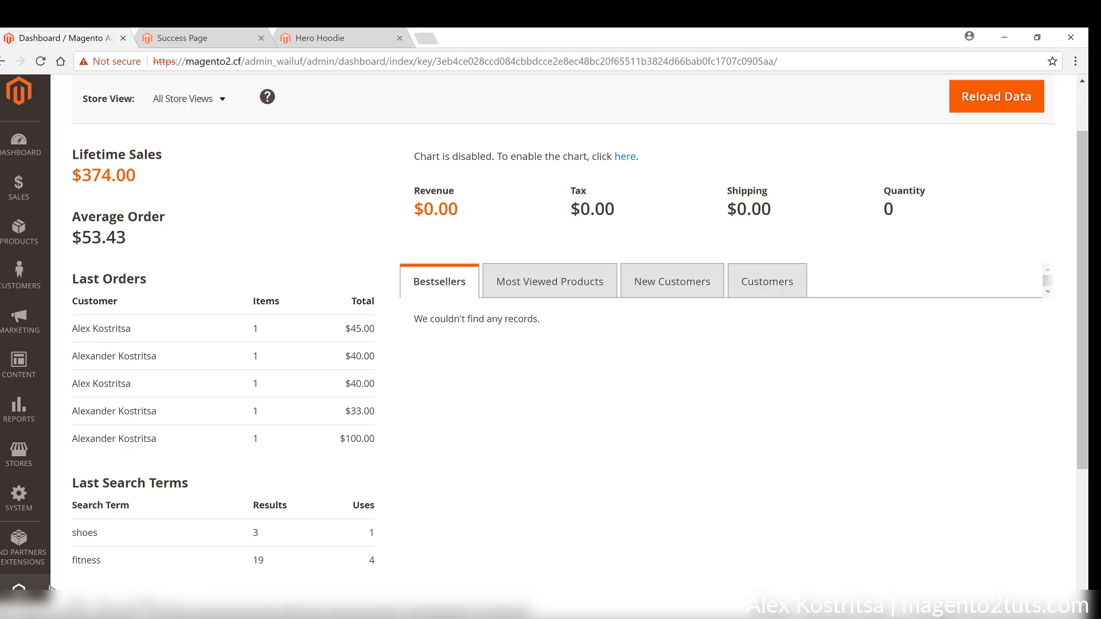
- Open the Magewares Ask a Question settings in the store configuration
{"action": "left_click", "coordinate": [17, 496]}
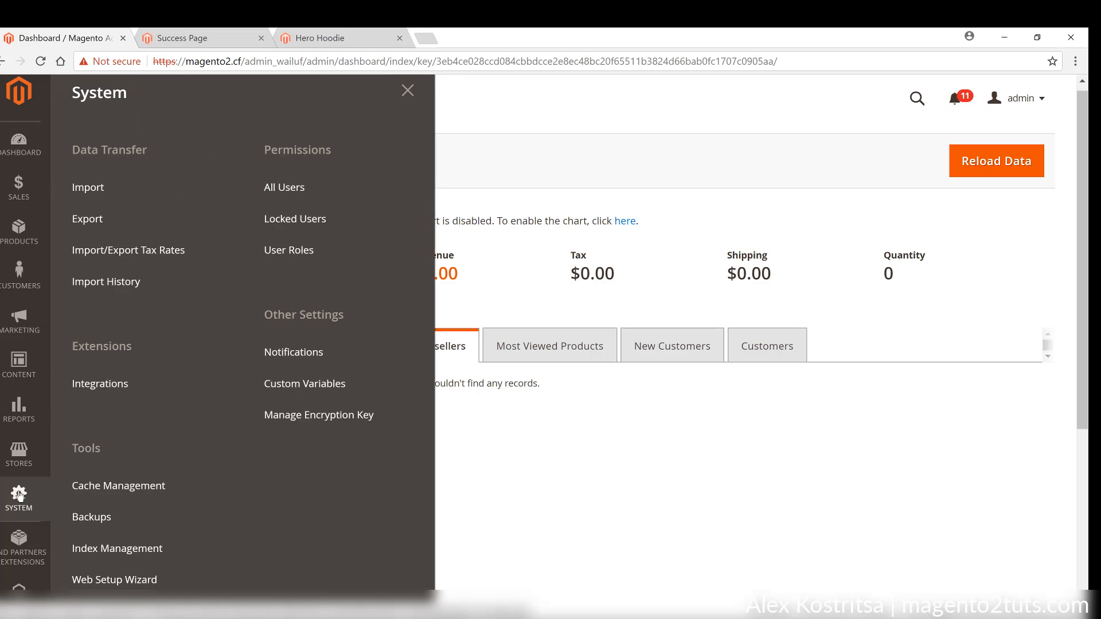
{"action": "left_click", "coordinate": [19, 459]}
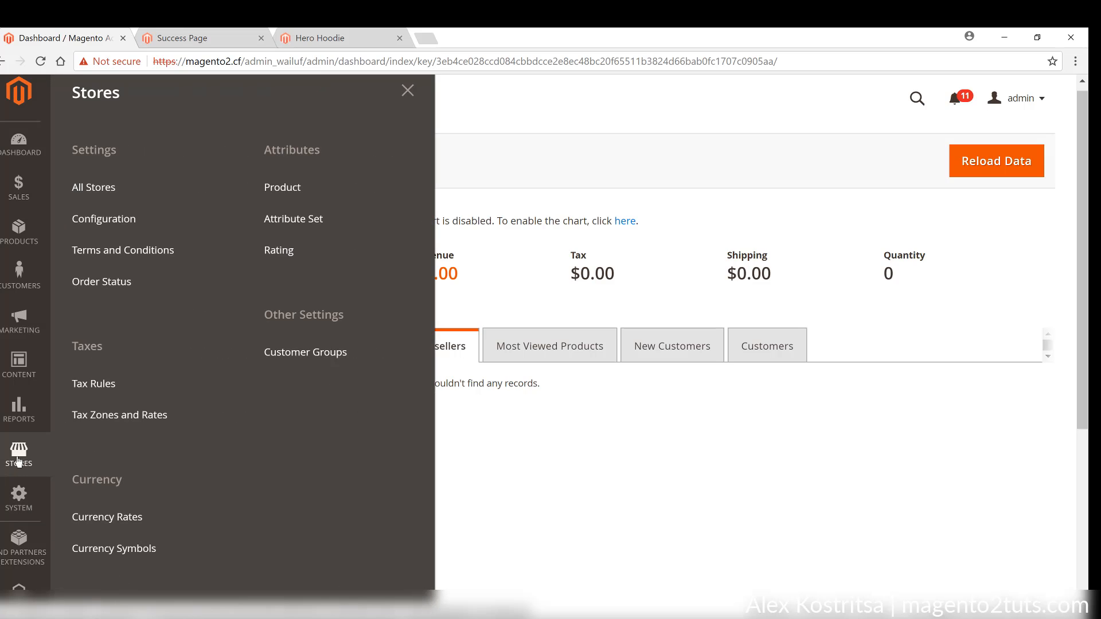
{"action": "left_click", "coordinate": [120, 228]}
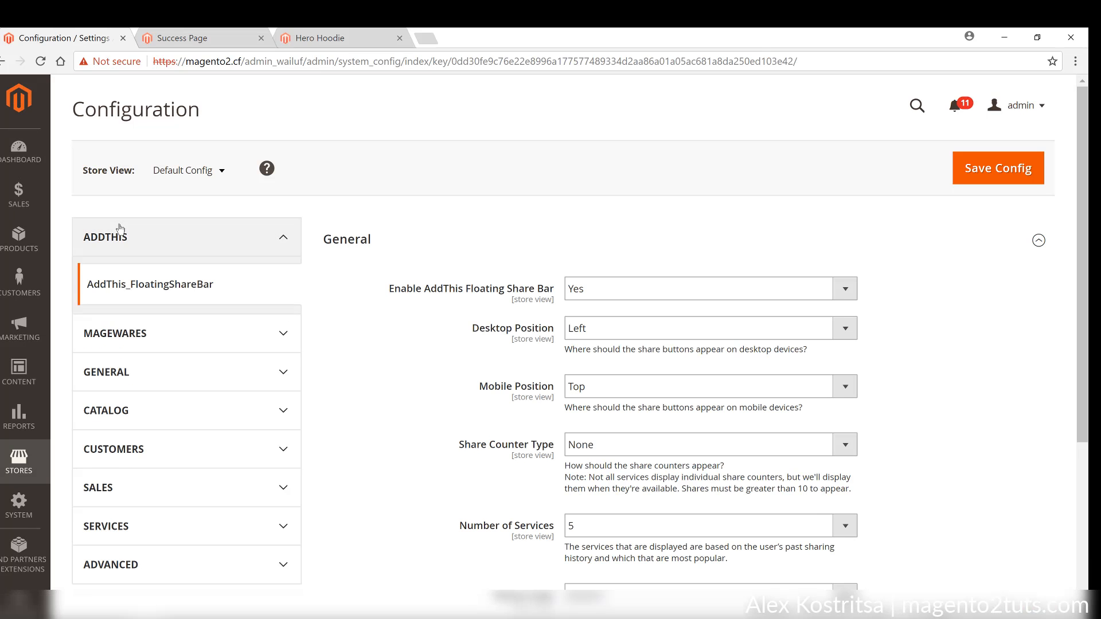
{"action": "left_click", "coordinate": [174, 338]}
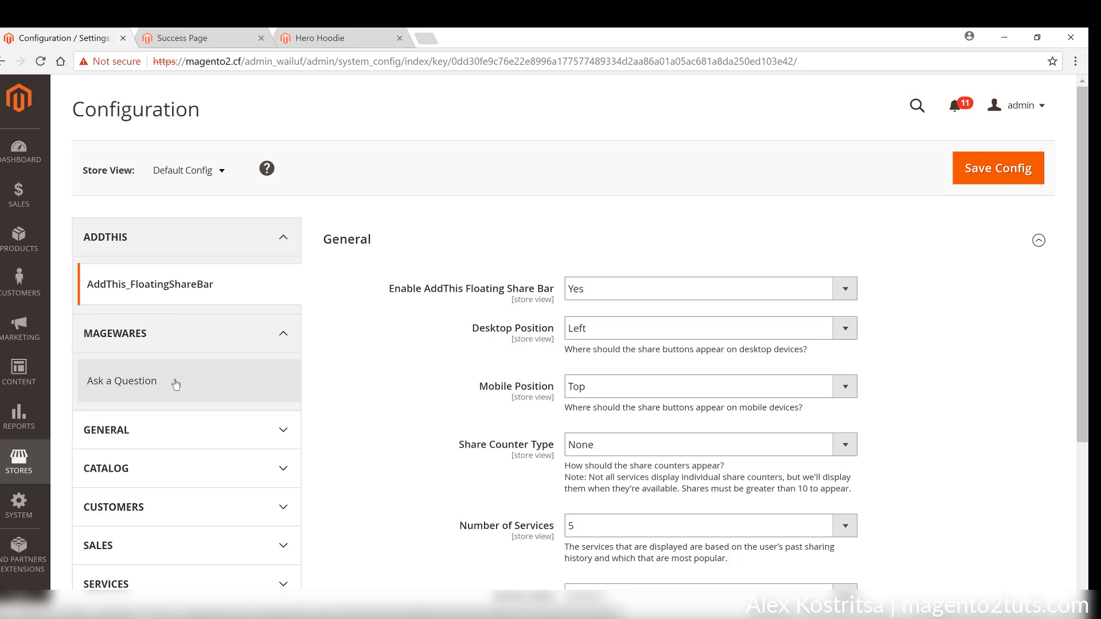
{"action": "left_click", "coordinate": [176, 384]}
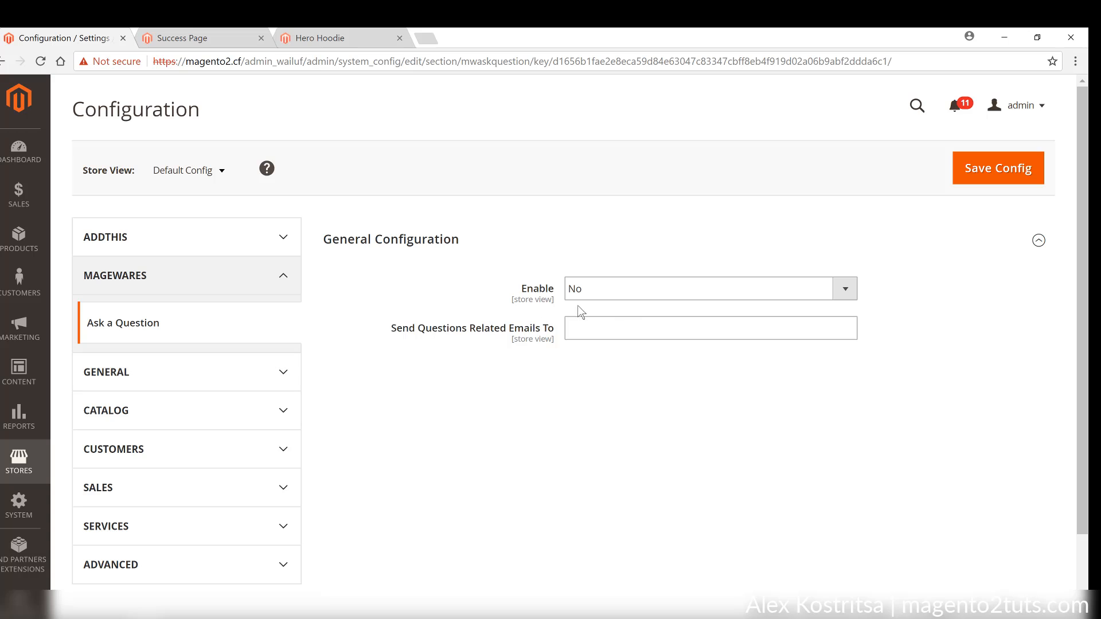
- Set Enable to Yes for the Ask a Question extension and save the configuration
{"action": "left_click", "coordinate": [625, 303]}
{"action": "left_click", "coordinate": [624, 308]}
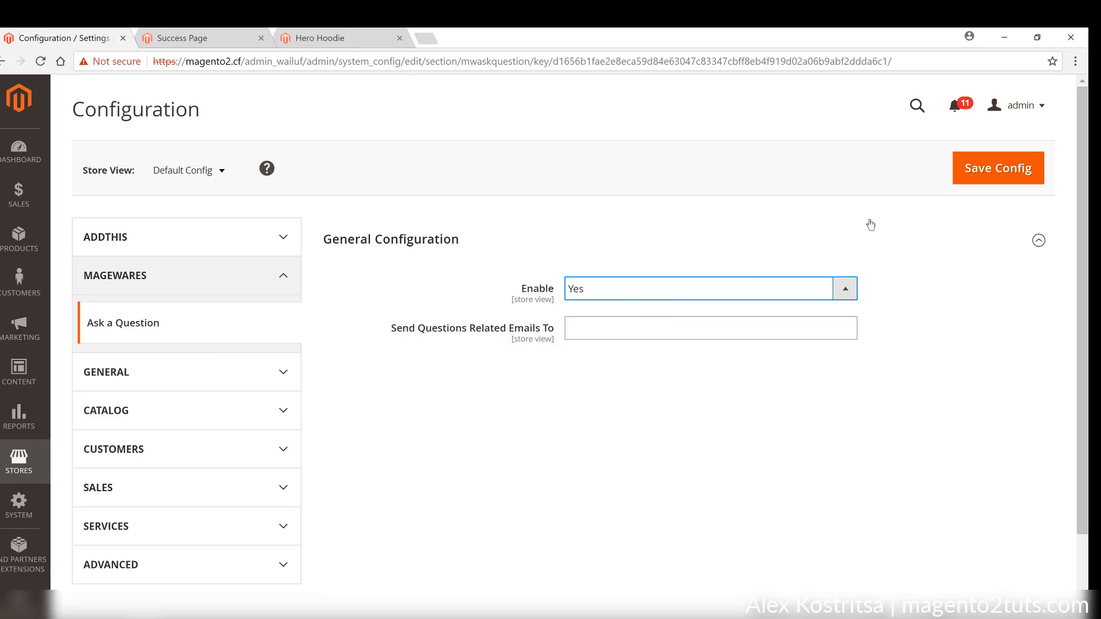
{"action": "left_click", "coordinate": [961, 172]}
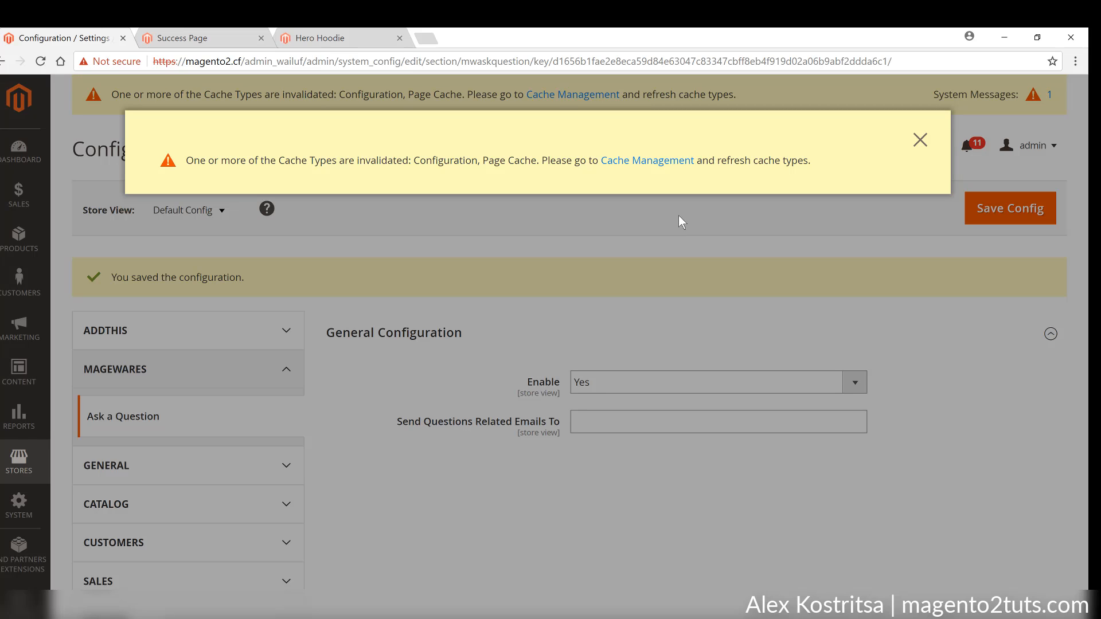
- Go to Cache Management and refresh all cache types
{"action": "left_click", "coordinate": [639, 162]}
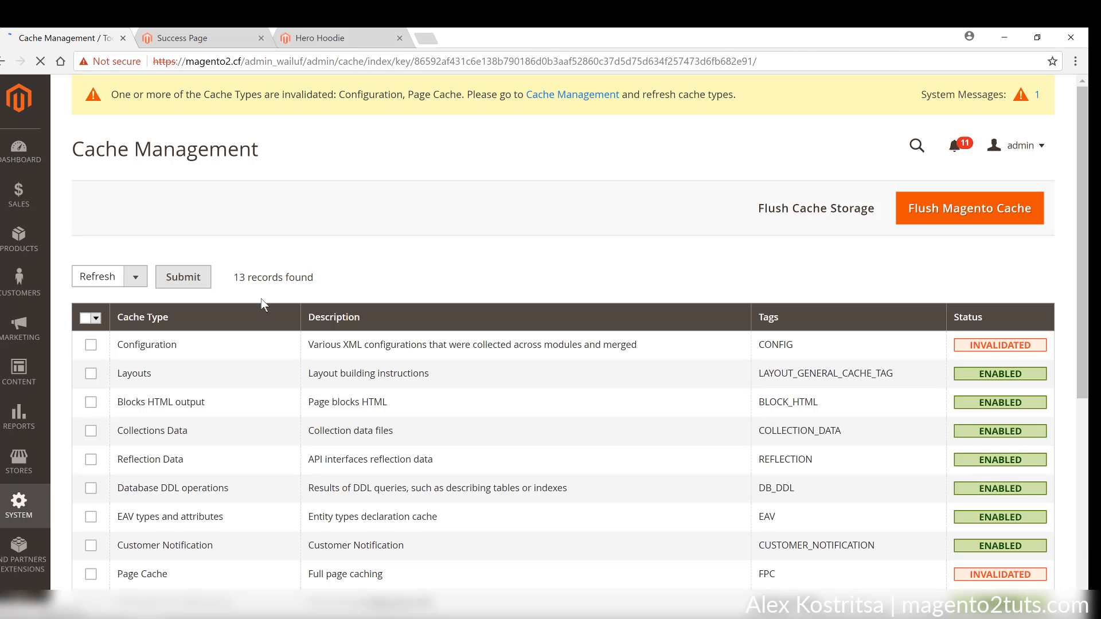
{"action": "left_click", "coordinate": [95, 318]}
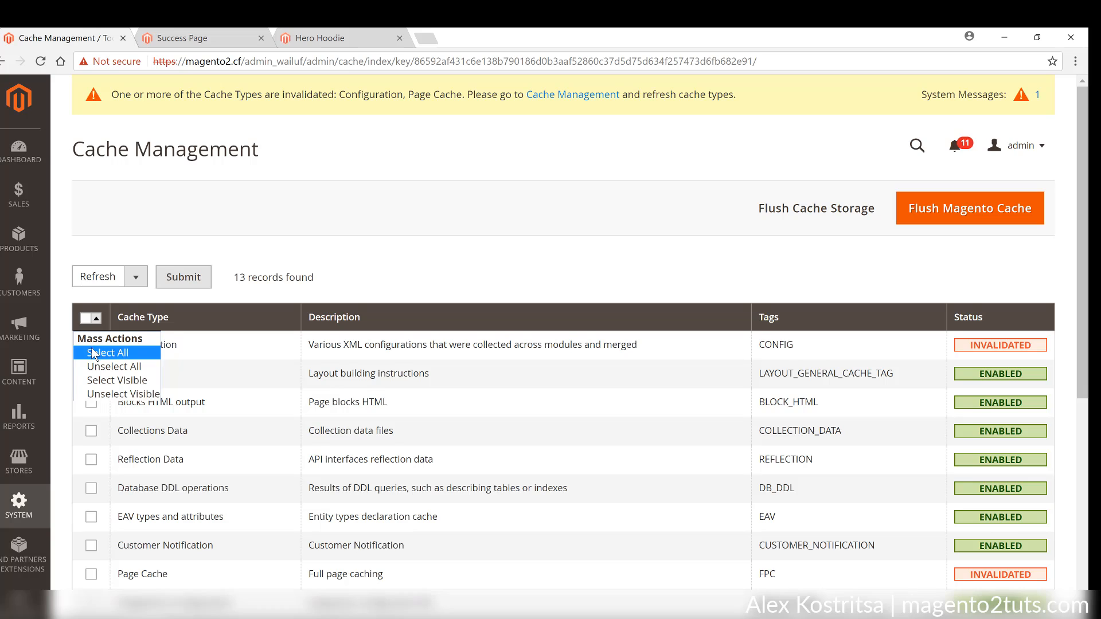
{"action": "left_click", "coordinate": [104, 353]}
{"action": "left_click", "coordinate": [184, 277]}
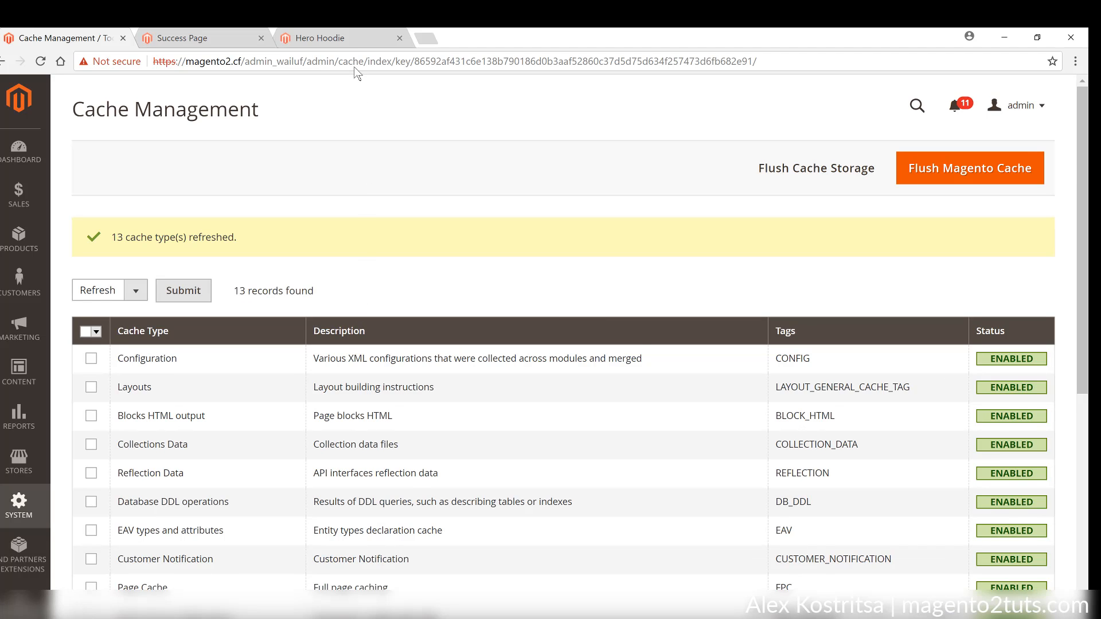
- Reload the Hero Hoodie storefront page and expand the Ask here question form below the product details
{"action": "left_click", "coordinate": [344, 39]}
{"action": "scroll", "coordinate": [387, 350], "scroll_direction": "up", "scroll_amount": 4}
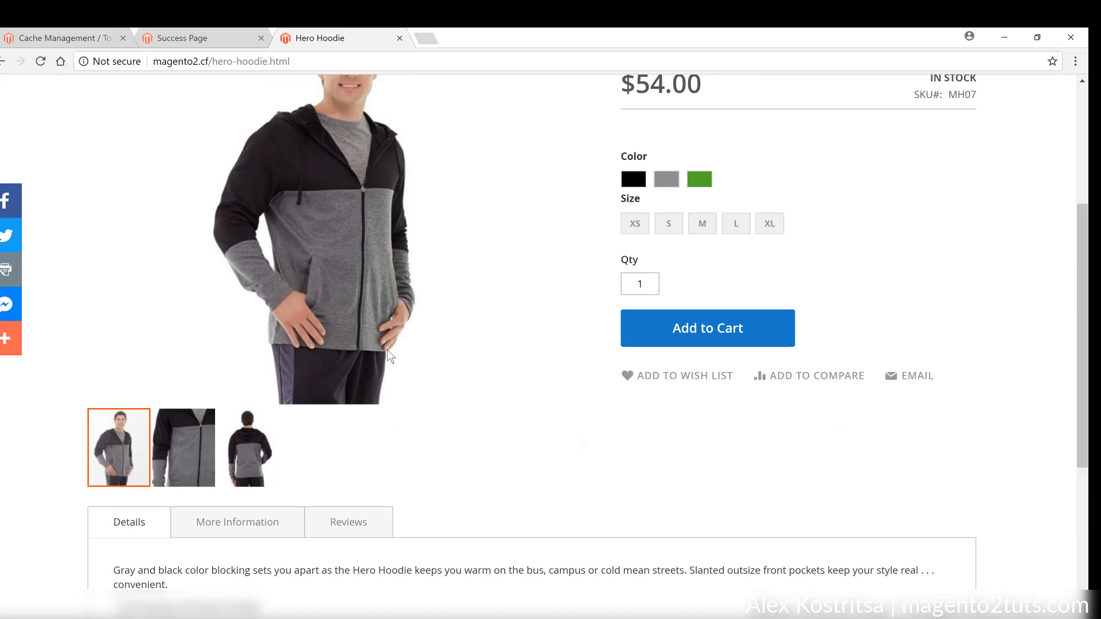
{"action": "scroll", "coordinate": [388, 352], "scroll_direction": "up", "scroll_amount": 4}
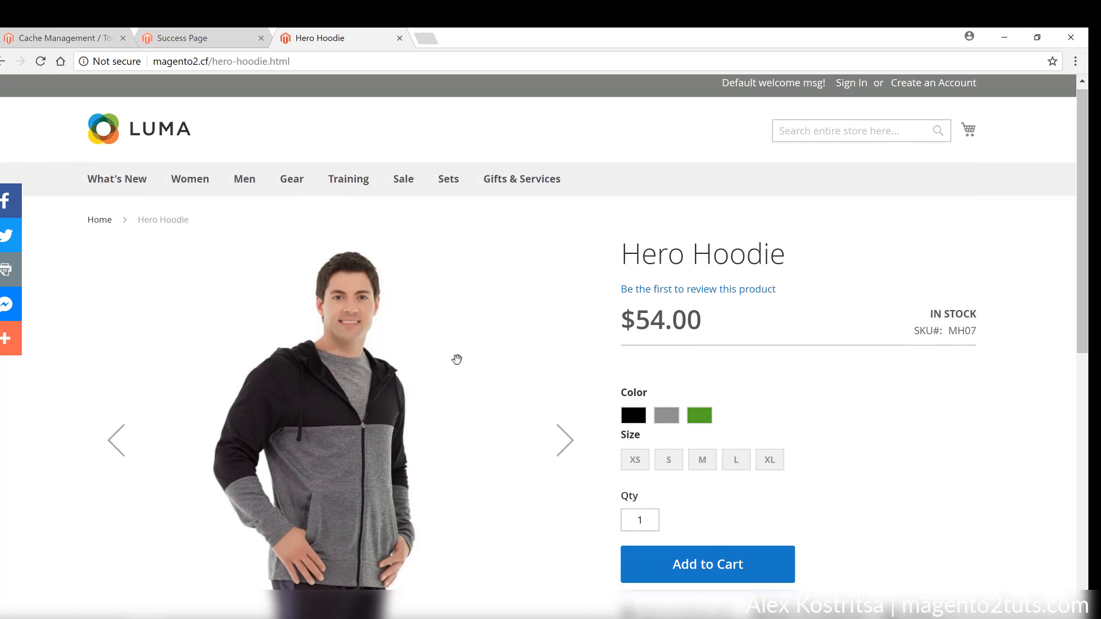
{"action": "scroll", "coordinate": [457, 359], "scroll_direction": "down", "scroll_amount": 2}
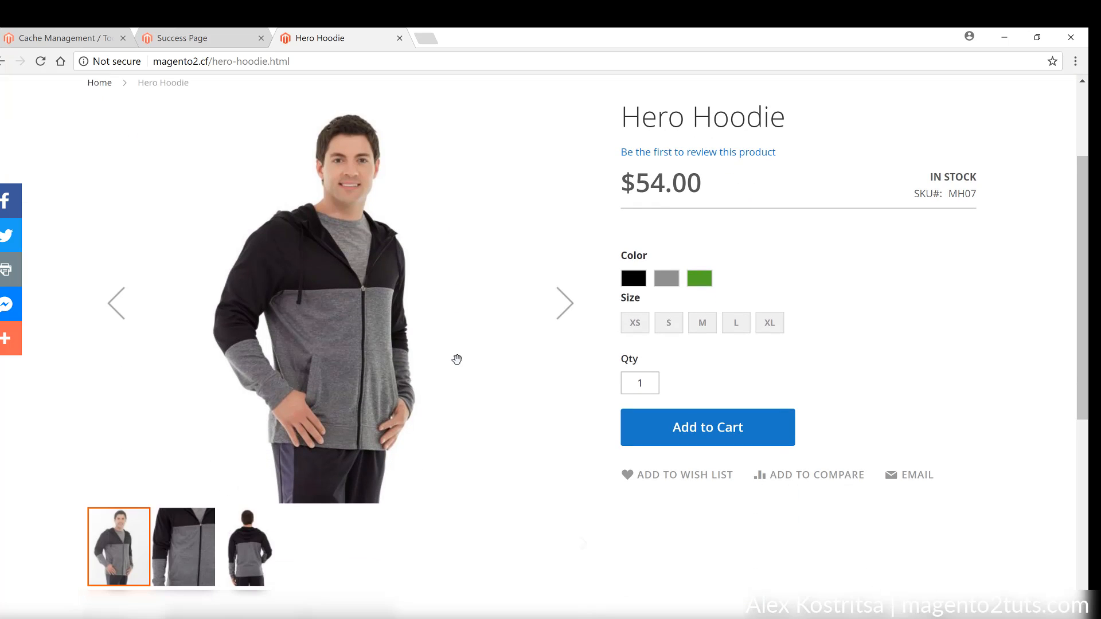
{"action": "left_click", "coordinate": [40, 62]}
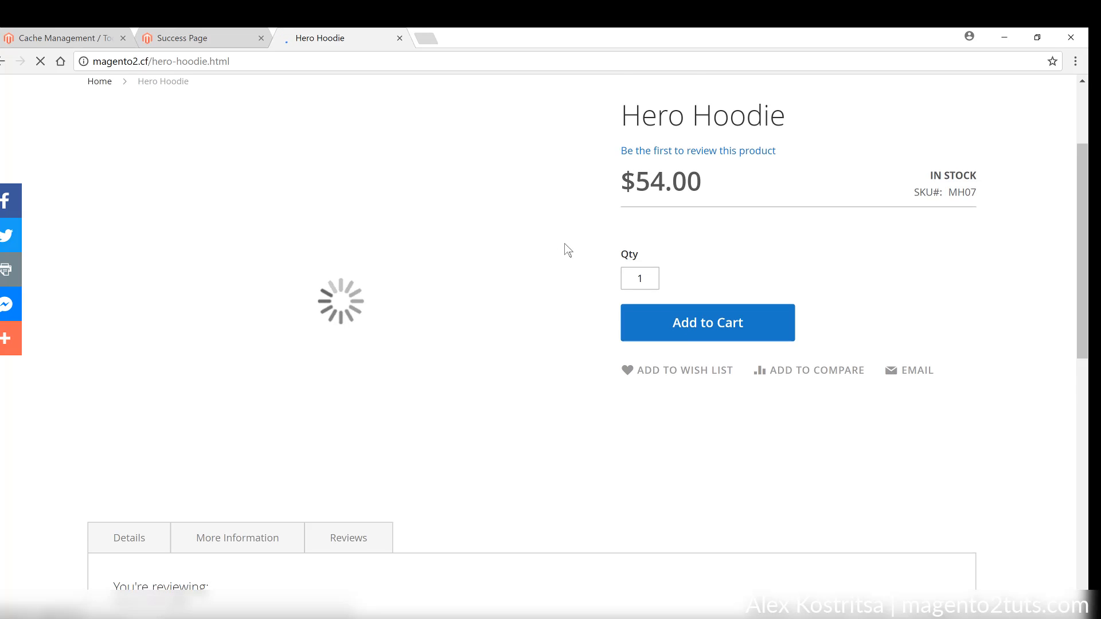
{"action": "scroll", "coordinate": [566, 248], "scroll_direction": "down", "scroll_amount": 4}
{"action": "scroll", "coordinate": [566, 248], "scroll_direction": "down", "scroll_amount": 3}
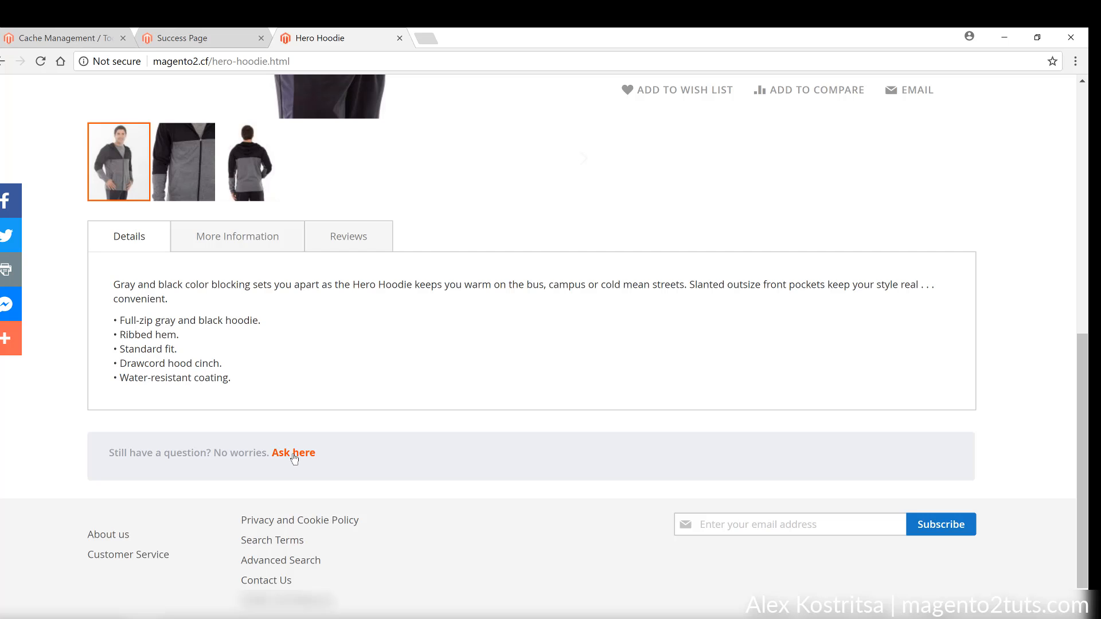
{"action": "left_click", "coordinate": [293, 453]}
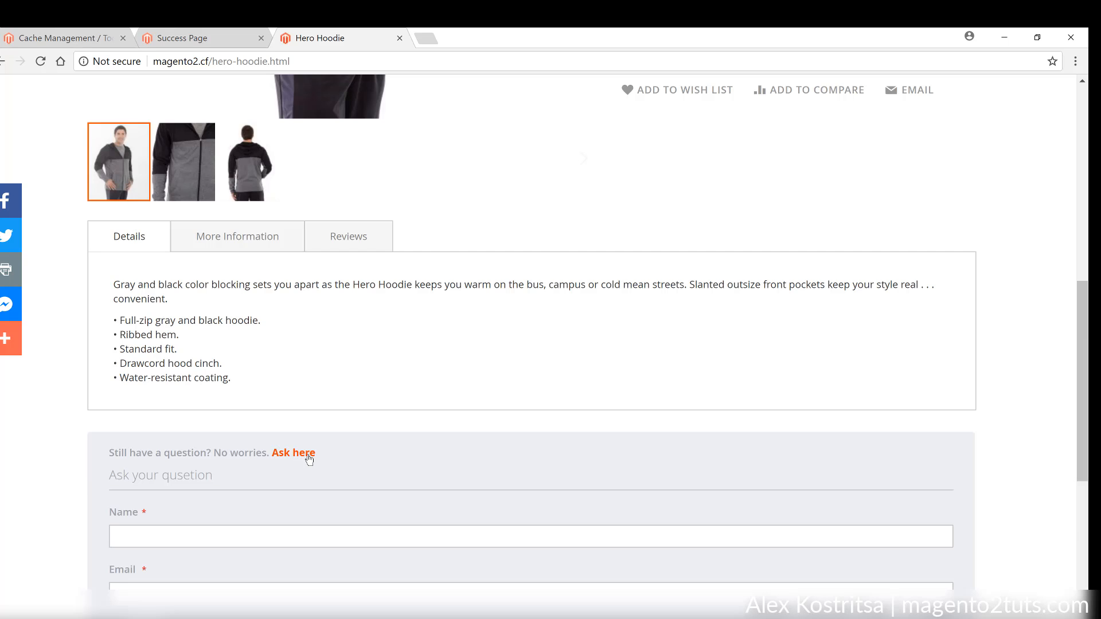
{"action": "scroll", "coordinate": [310, 448], "scroll_direction": "down", "scroll_amount": 3}
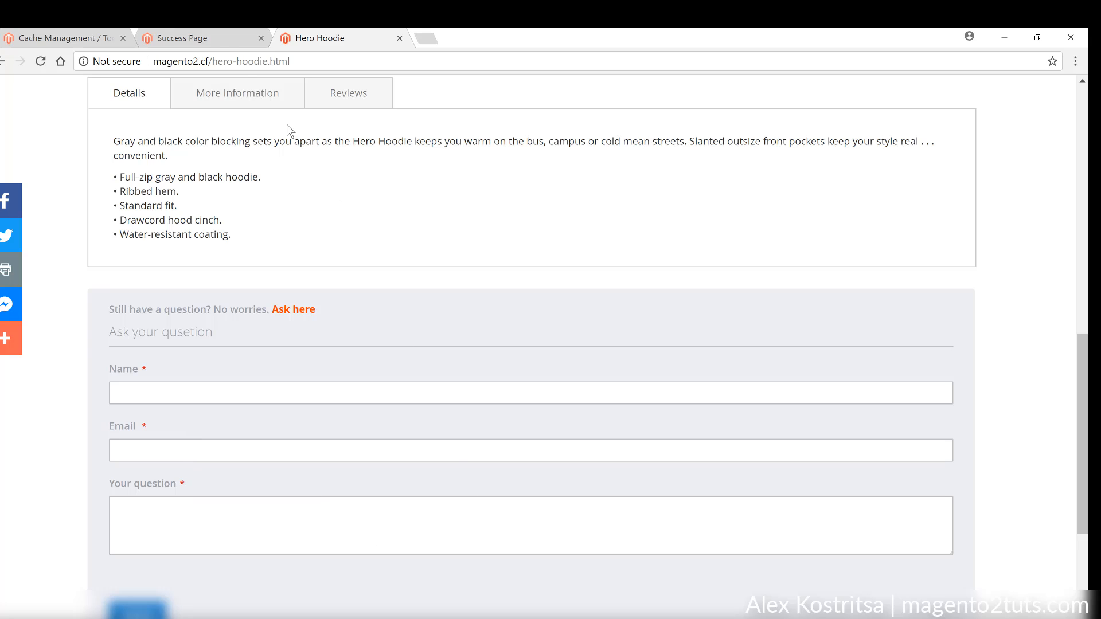
- Open the Product Question extension's Marketplace page from the order page and compare its form screenshots with the form on the Hero Hoodie page
{"action": "left_click", "coordinate": [219, 45]}
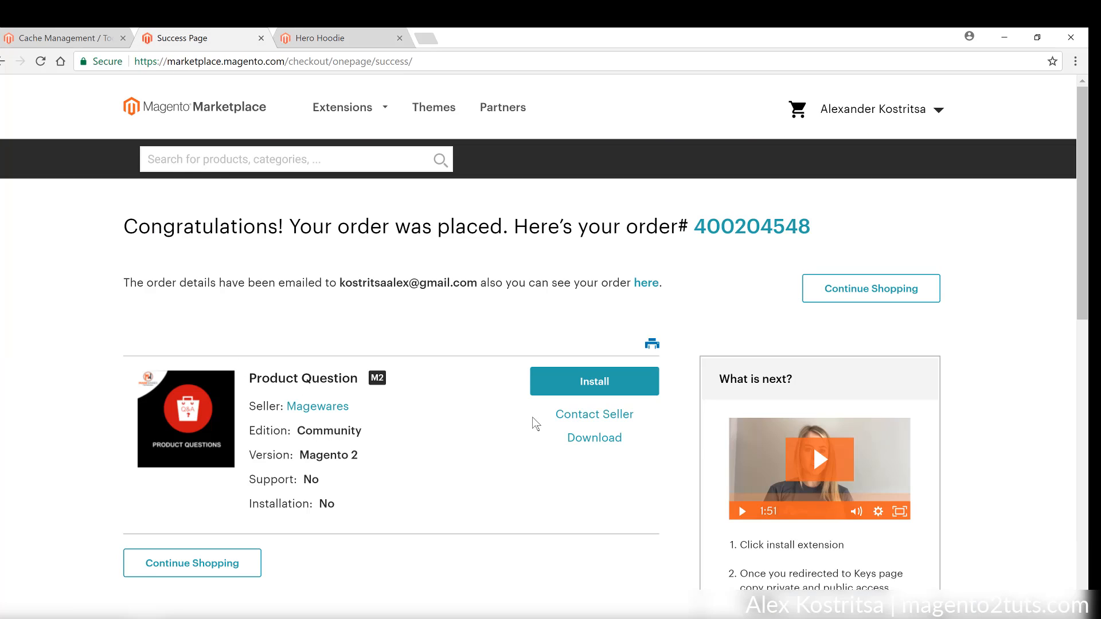
{"action": "scroll", "coordinate": [457, 404], "scroll_direction": "down", "scroll_amount": 1}
{"action": "left_click", "coordinate": [290, 310]}
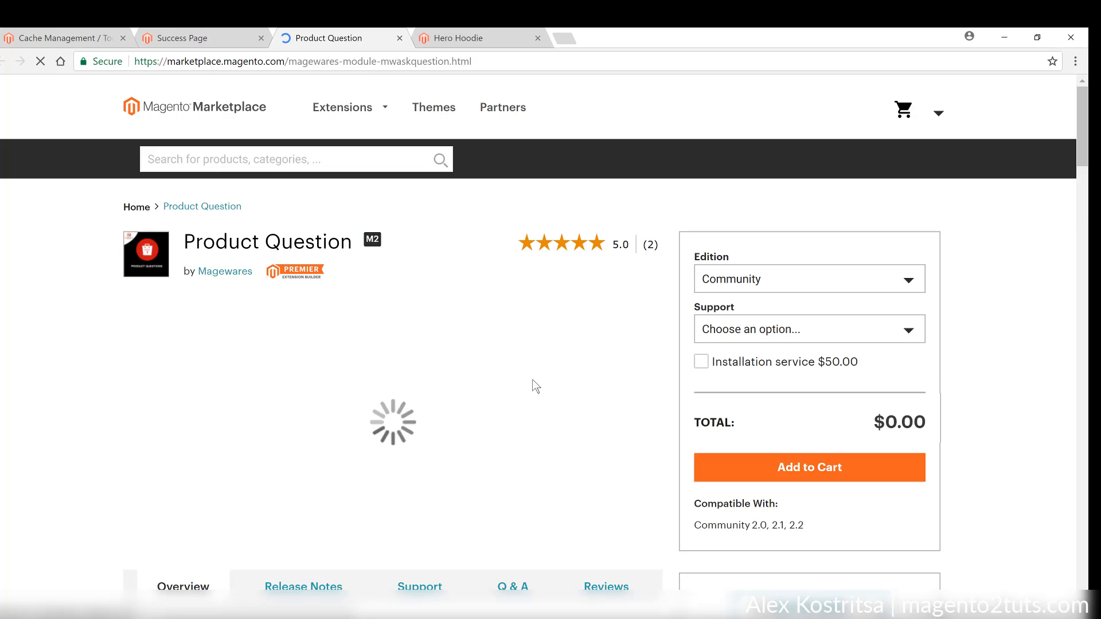
{"action": "scroll", "coordinate": [534, 385], "scroll_direction": "down", "scroll_amount": 3}
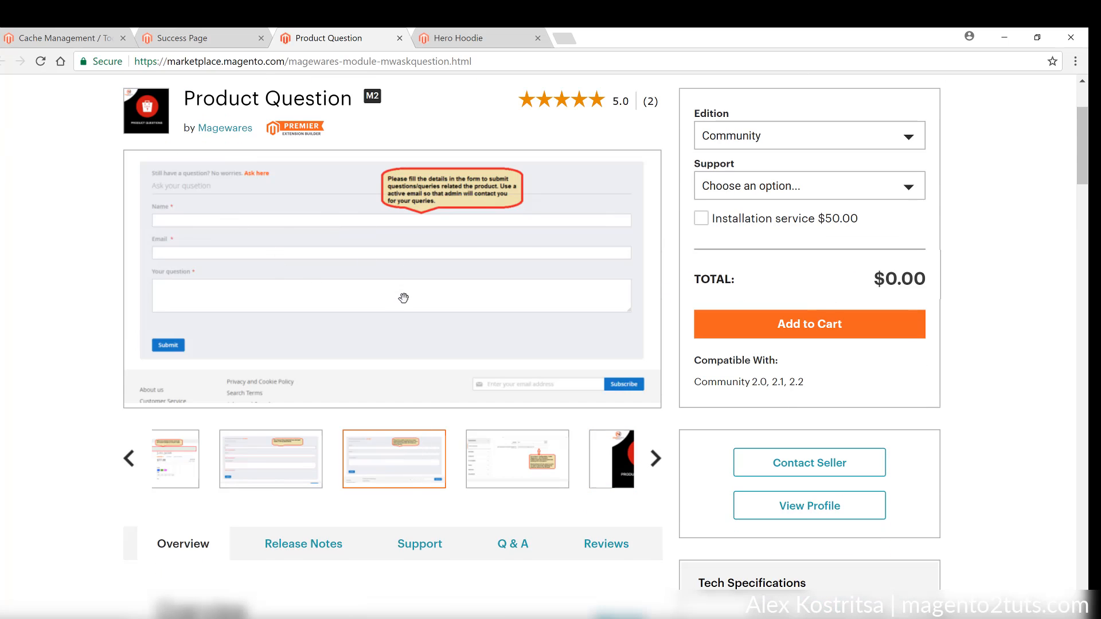
{"action": "left_click", "coordinate": [455, 39]}
{"action": "scroll", "coordinate": [462, 296], "scroll_direction": "down", "scroll_amount": 2}
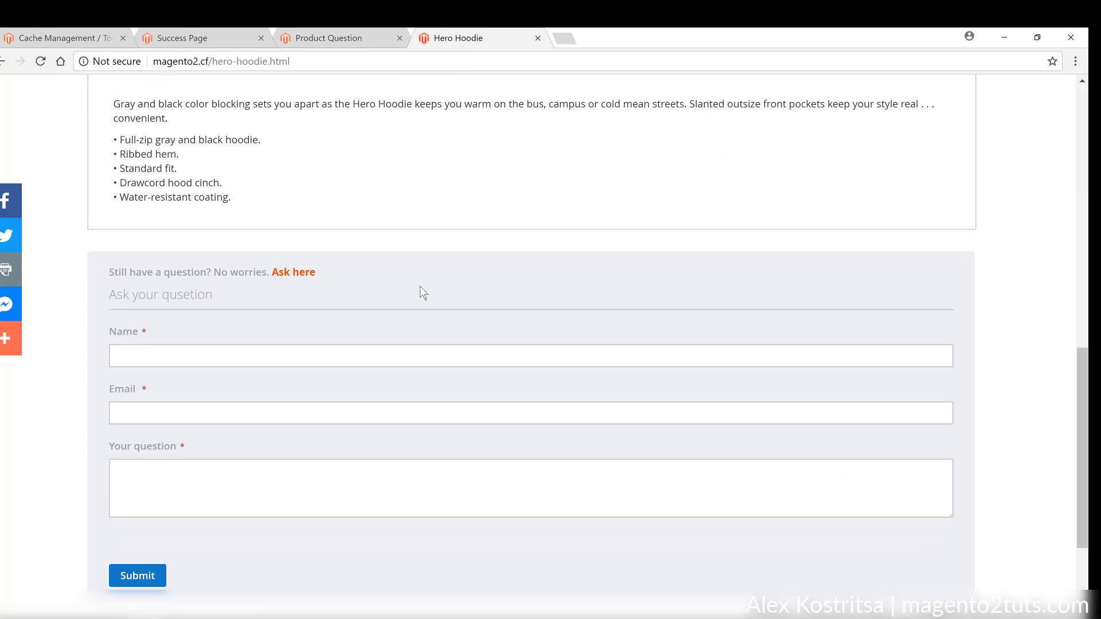